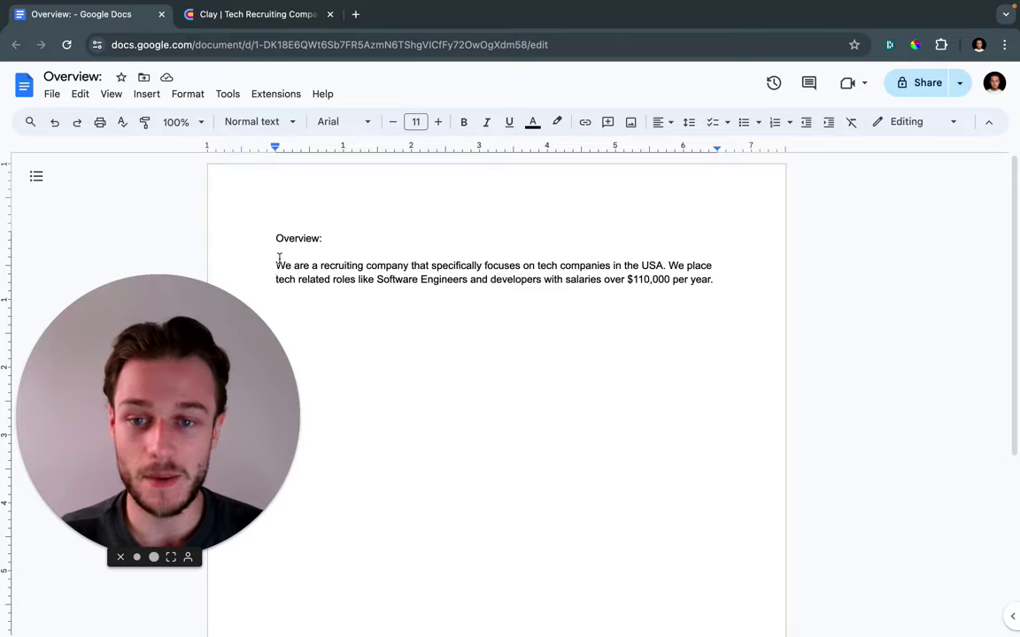
Review the company overview, noting Software Engineers and the $110,000 per year salary floor
drag(277, 264, 940, 246)
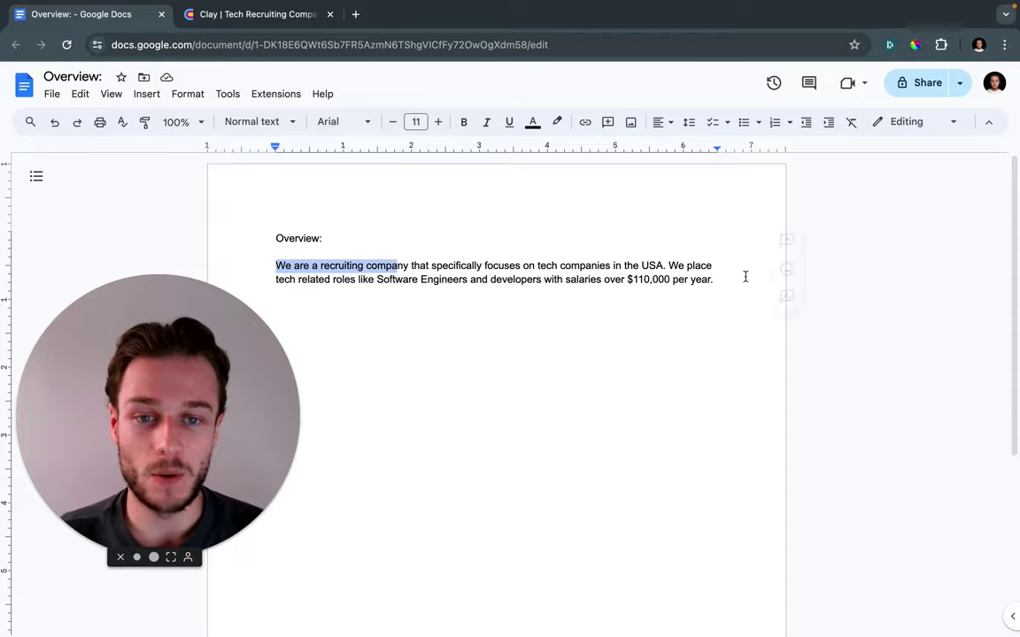
click(929, 241)
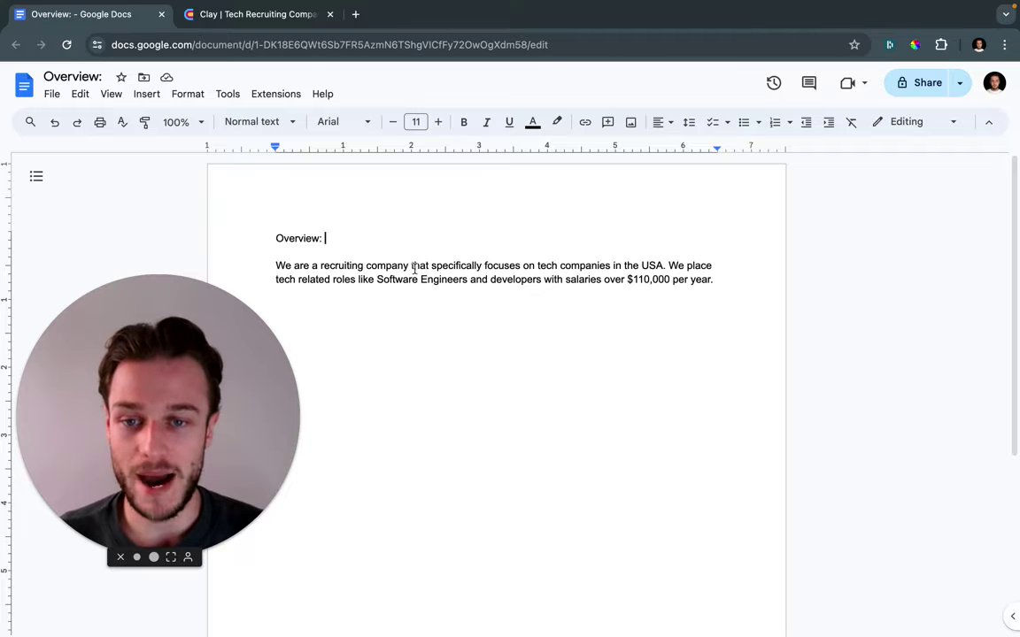
drag(375, 280, 464, 280)
click(466, 280)
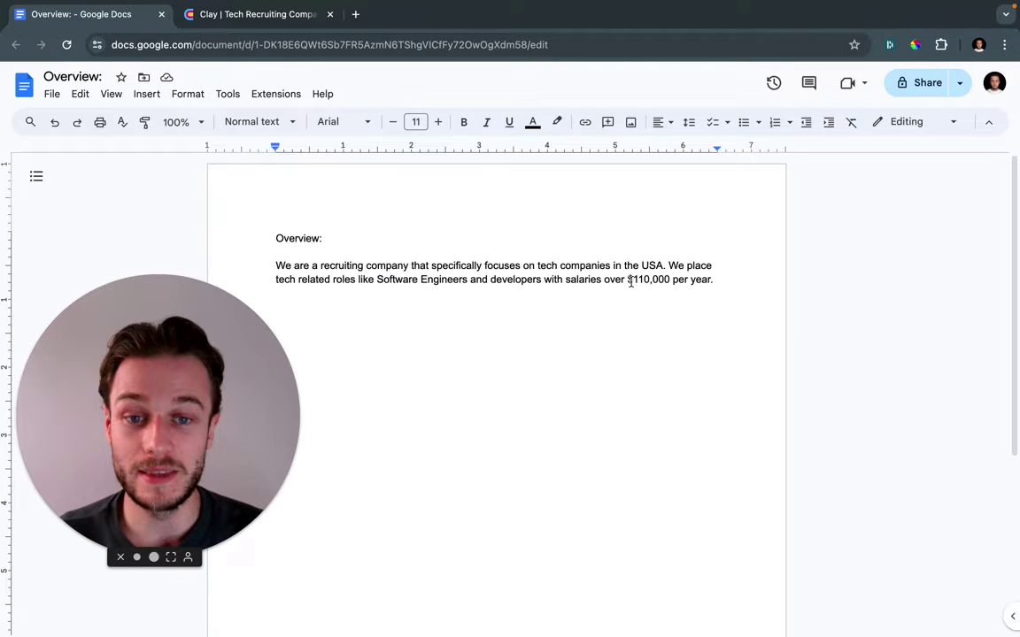
drag(630, 280, 743, 281)
click(743, 281)
Show the Tech Recruiting Company table in Clay and bring up the Apify Indeed Scraper
key(Up)
key(Up)
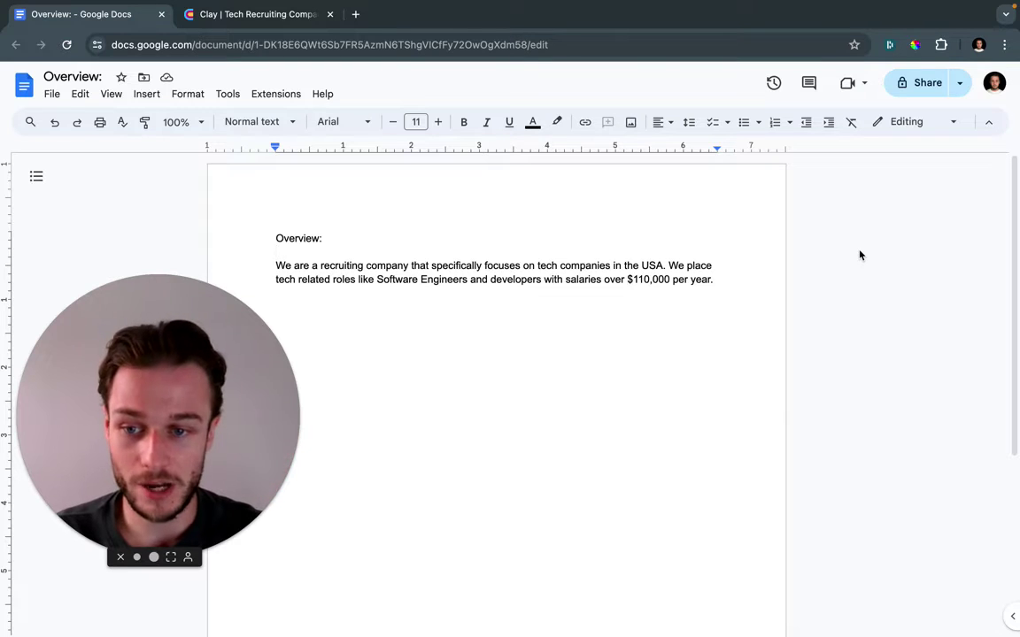
click(262, 21)
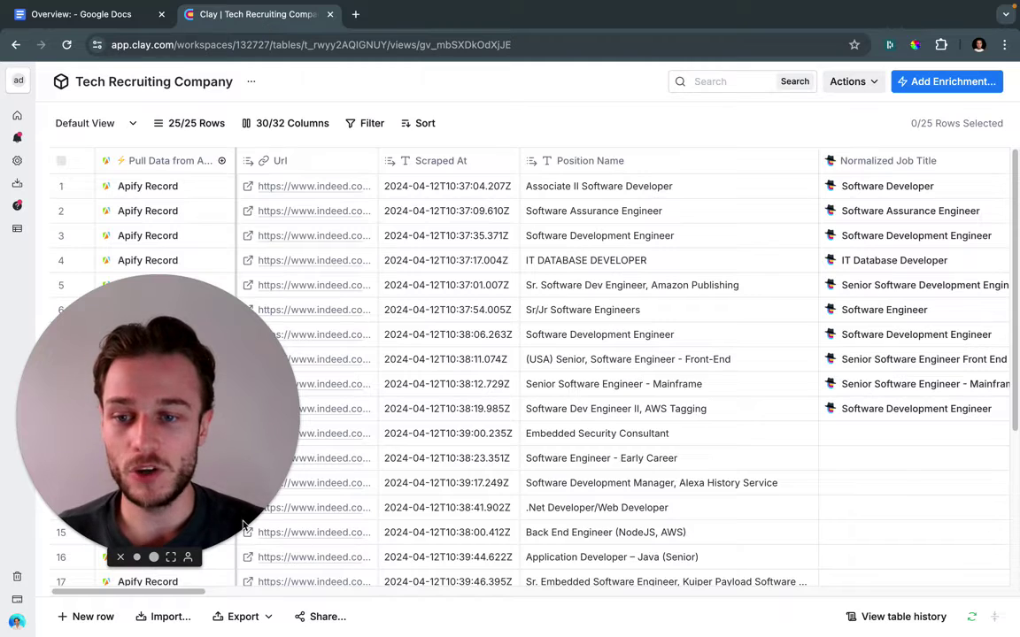
click(144, 557)
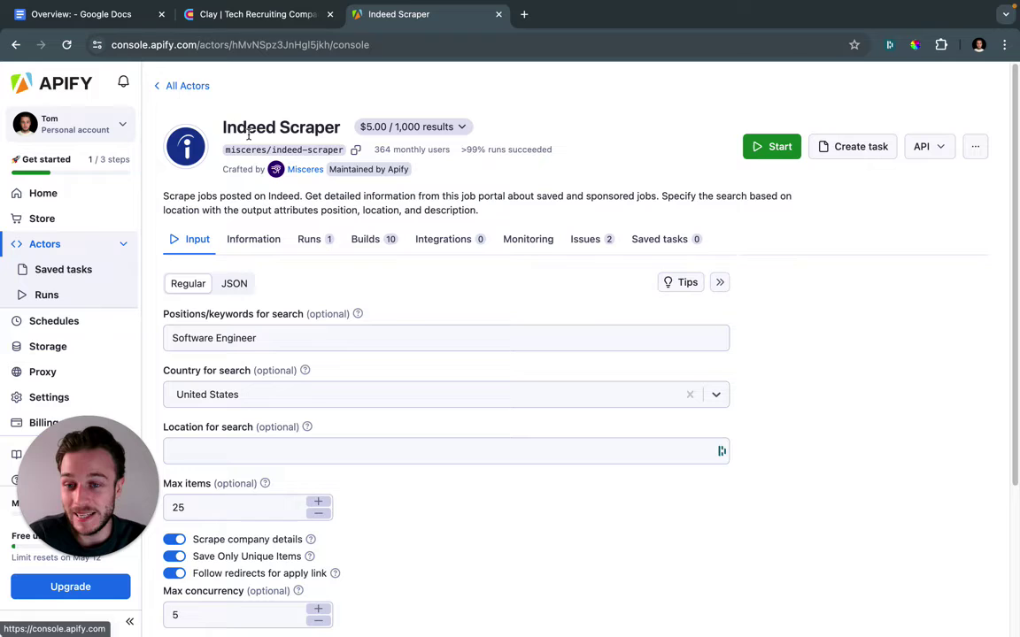
Check the Indeed Scraper's Software Engineer keywords and United States country settings
drag(222, 126, 332, 131)
click(332, 131)
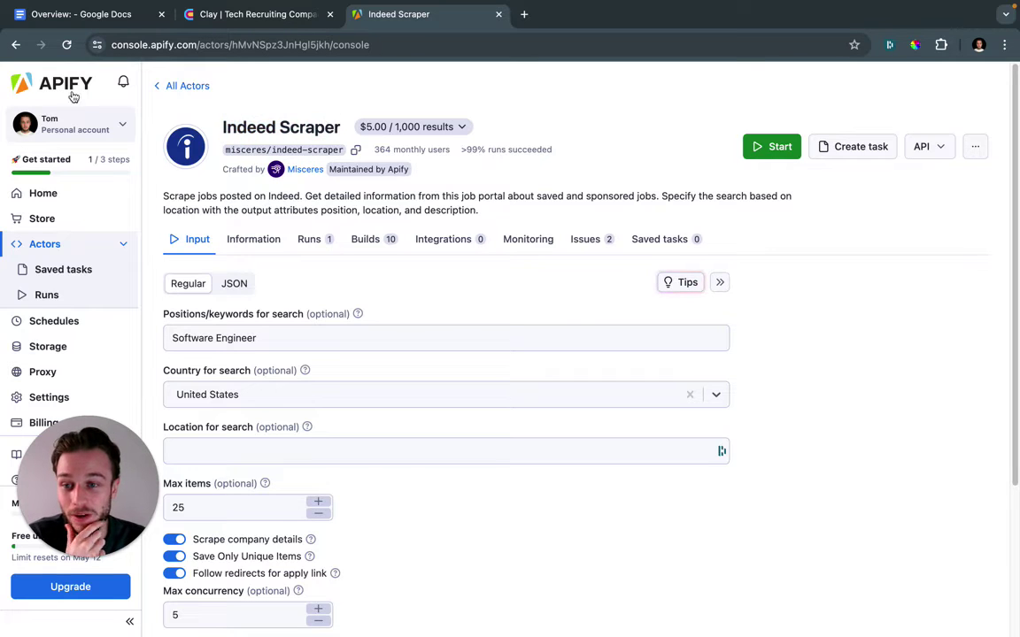
scroll(328, 121, down, 1)
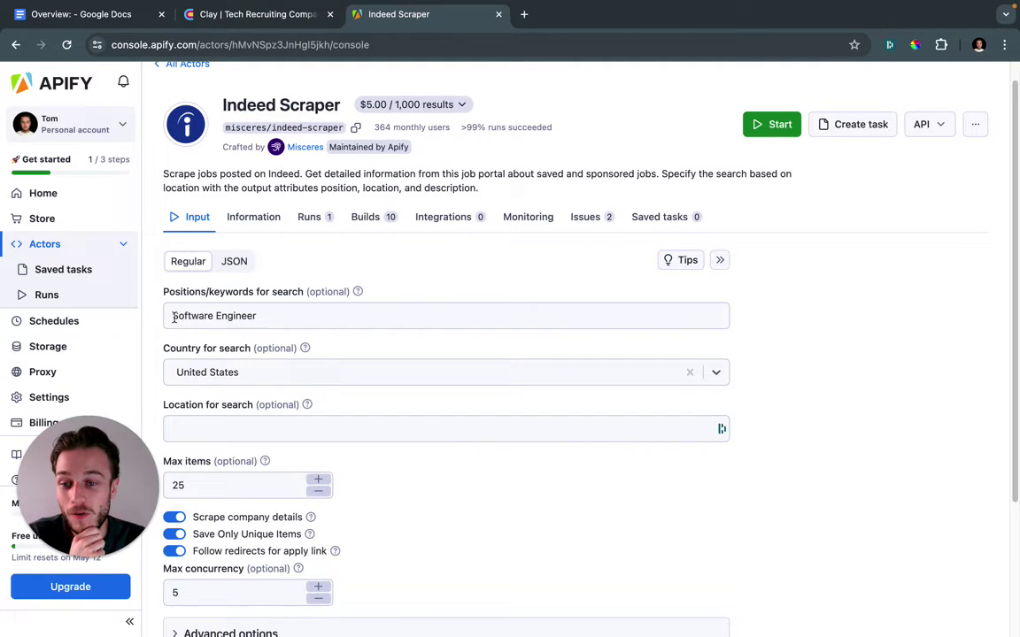
drag(165, 293, 241, 294)
click(263, 301)
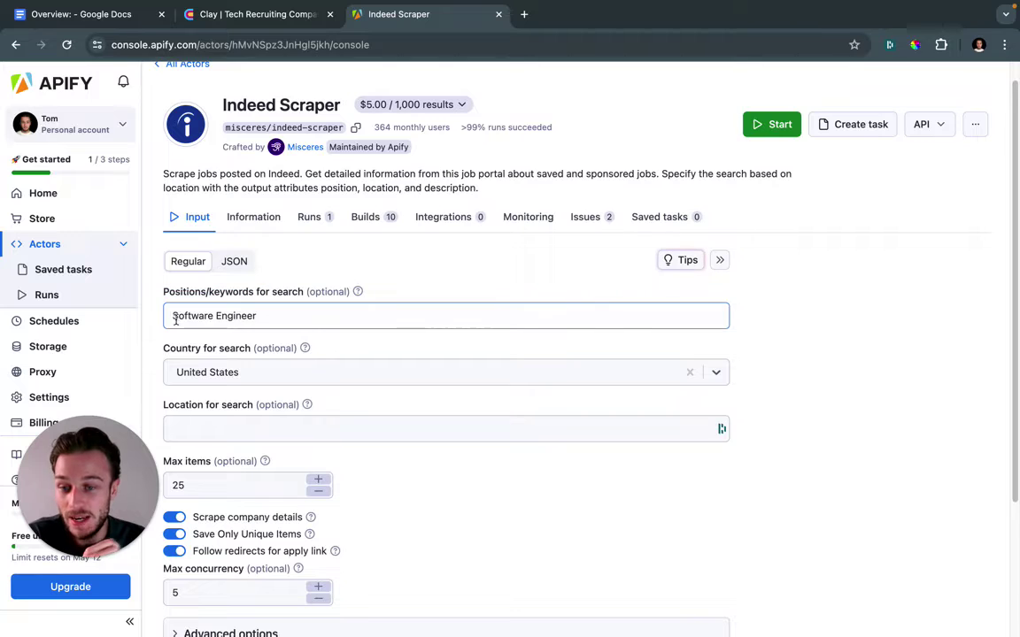
click(292, 317)
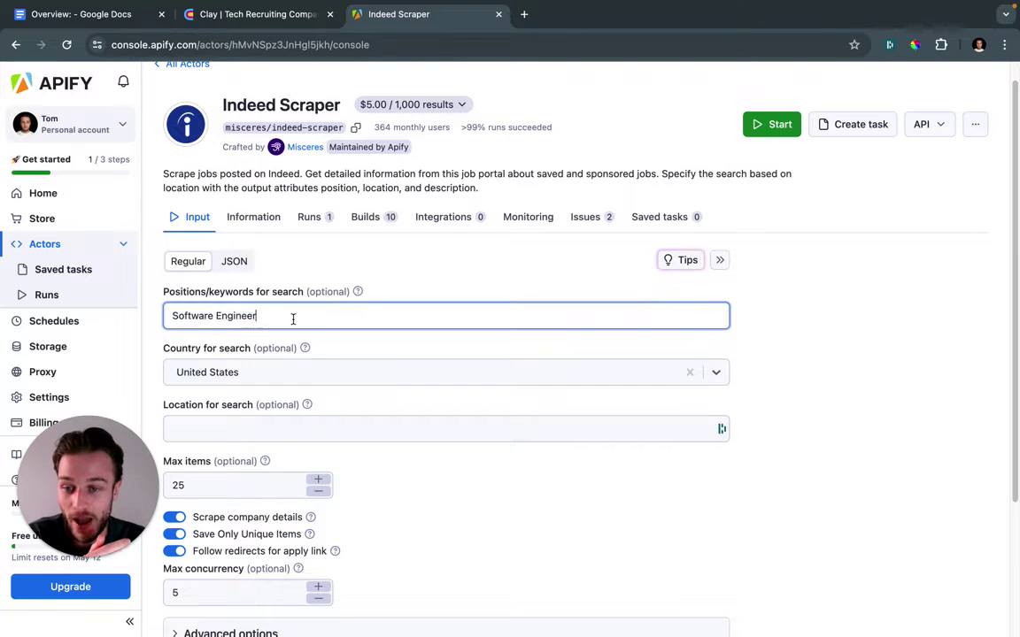
click(285, 372)
Confirm the Max items value of 25, then return to the Clay table
scroll(285, 375, down, 1)
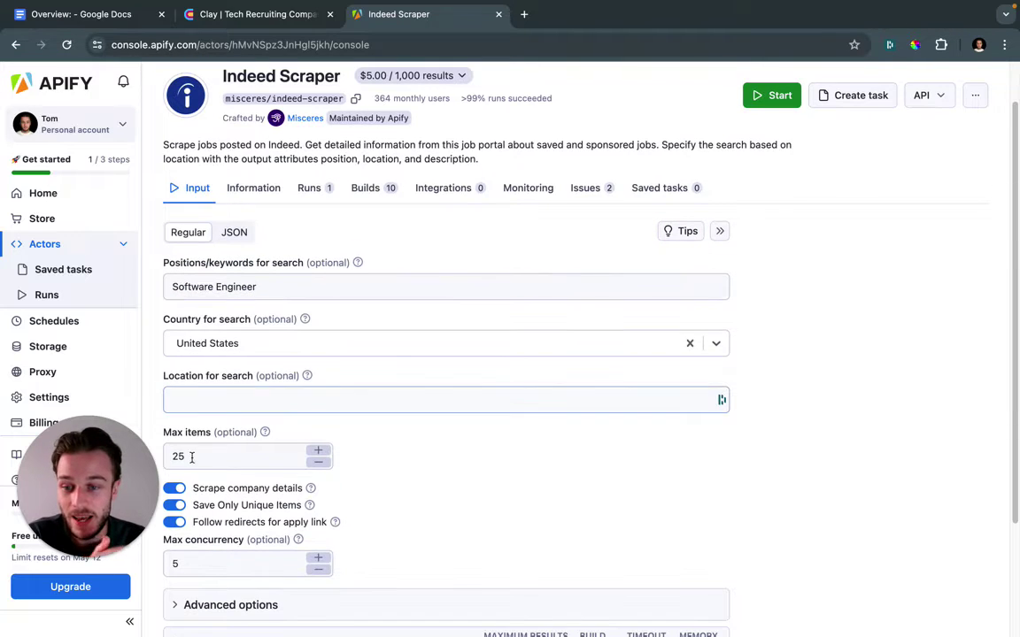
click(415, 450)
click(248, 454)
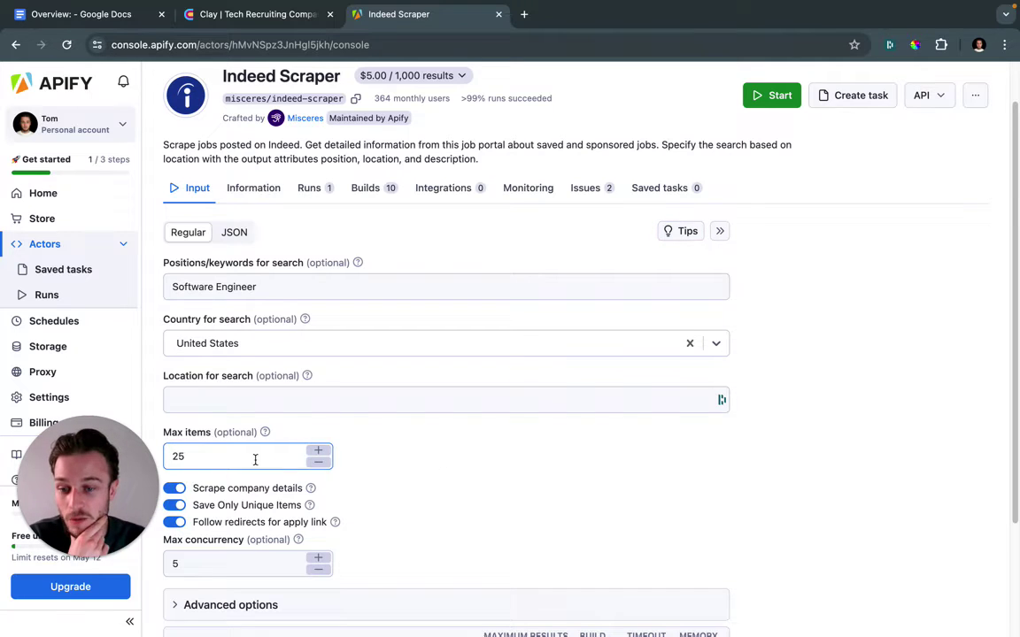
click(678, 424)
scroll(676, 421, down, 3)
scroll(676, 420, down, 1)
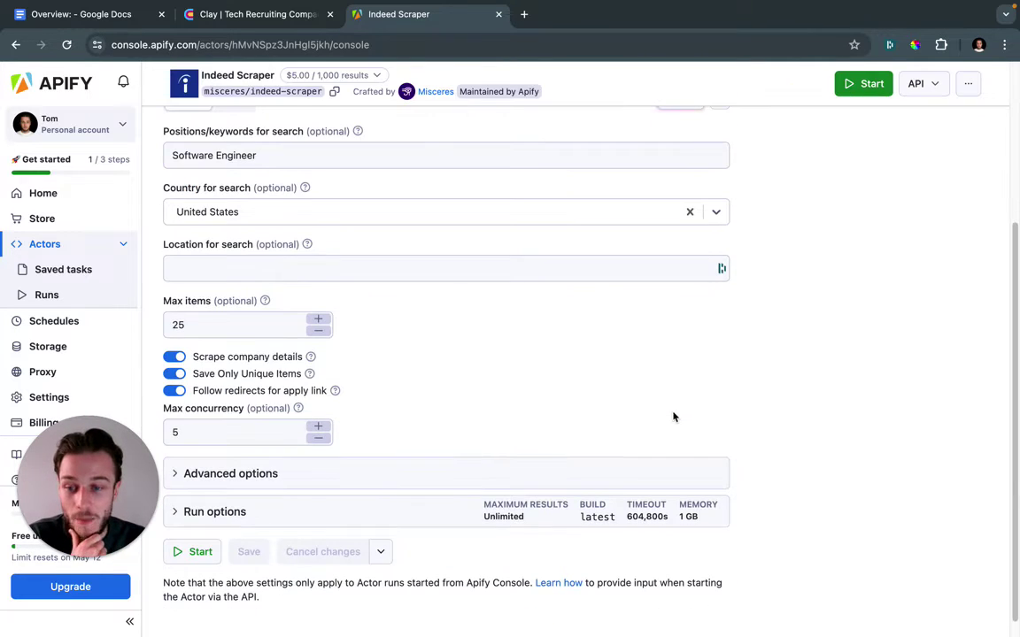
scroll(513, 367, up, 5)
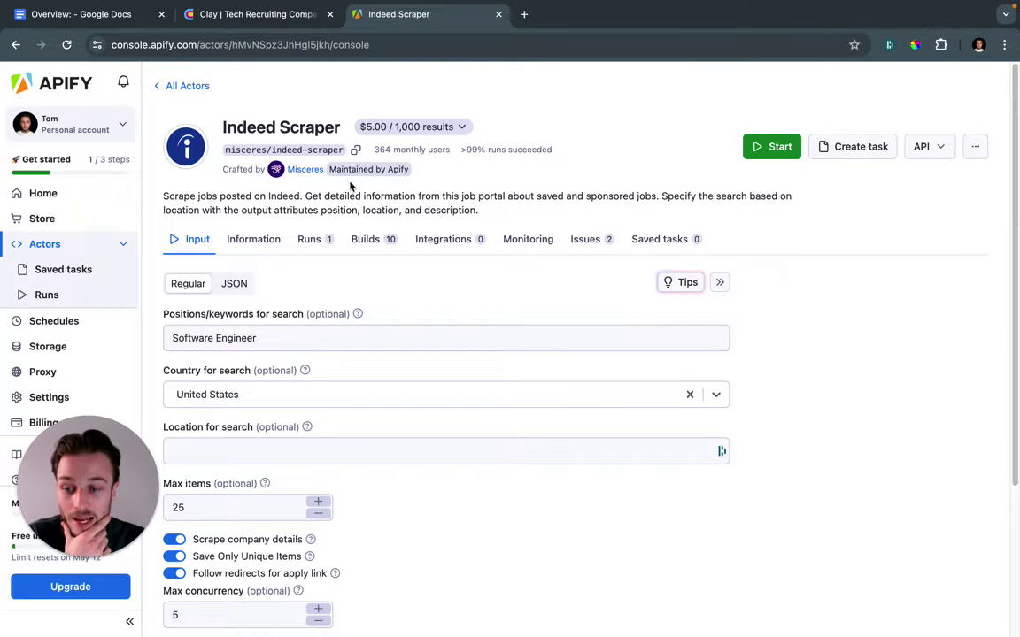
mouse_move(86, 486)
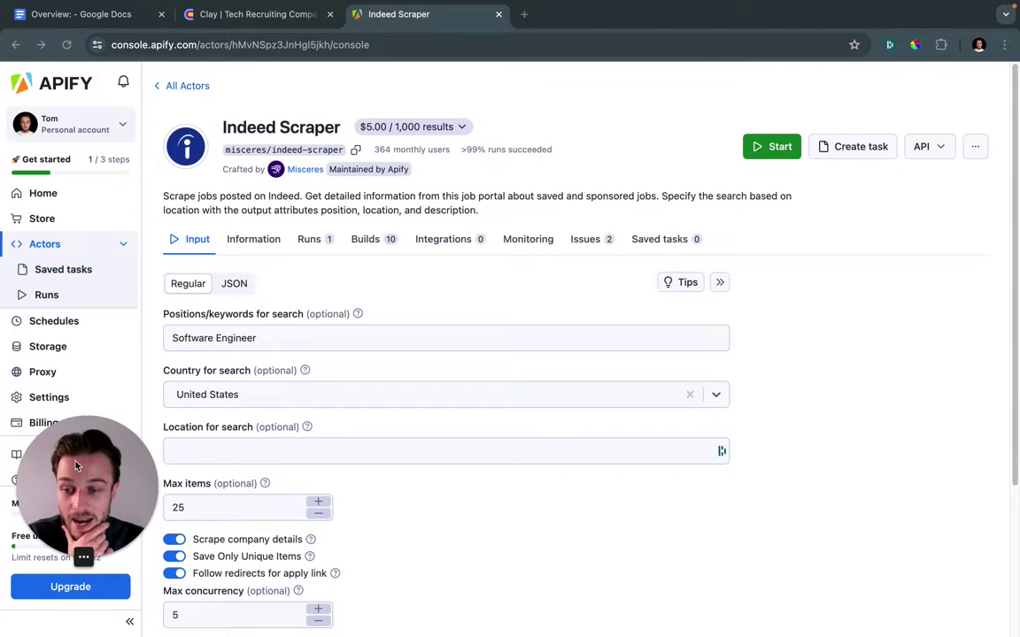
click(68, 414)
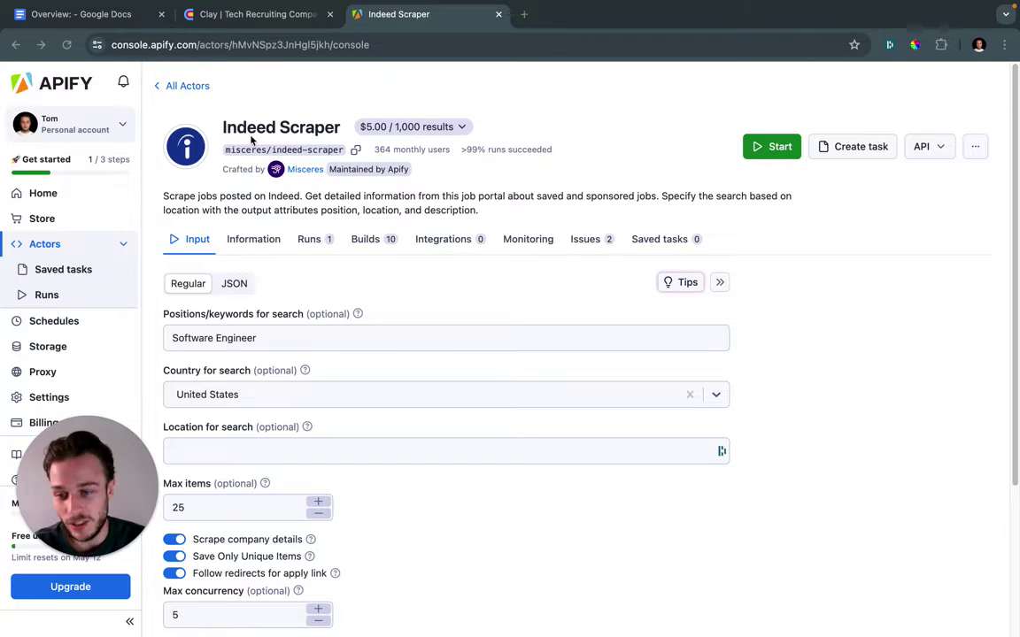
click(270, 16)
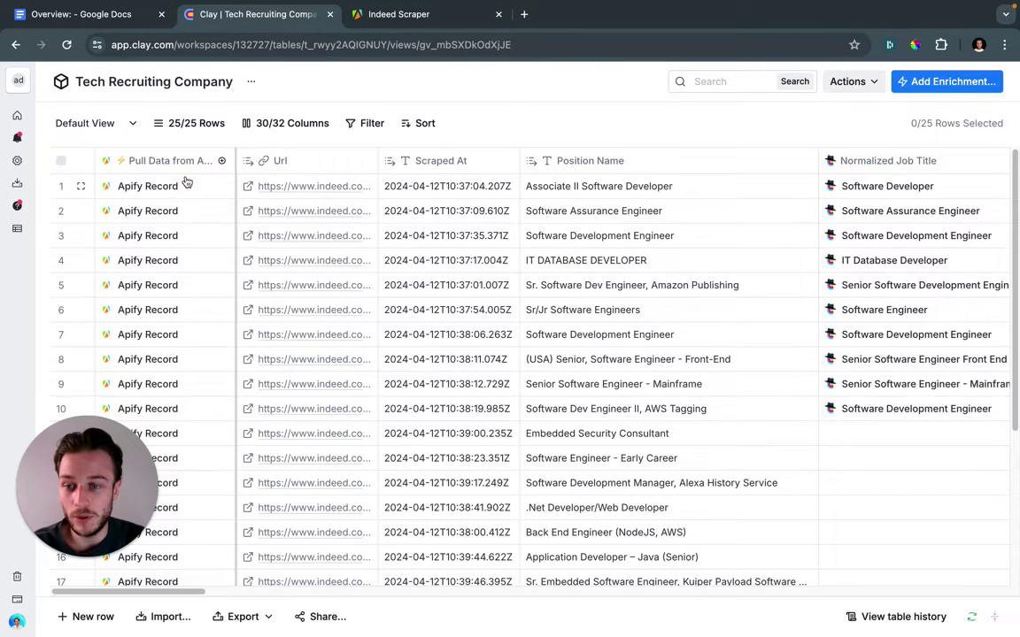
scroll(185, 417, down, 5)
scroll(187, 423, up, 5)
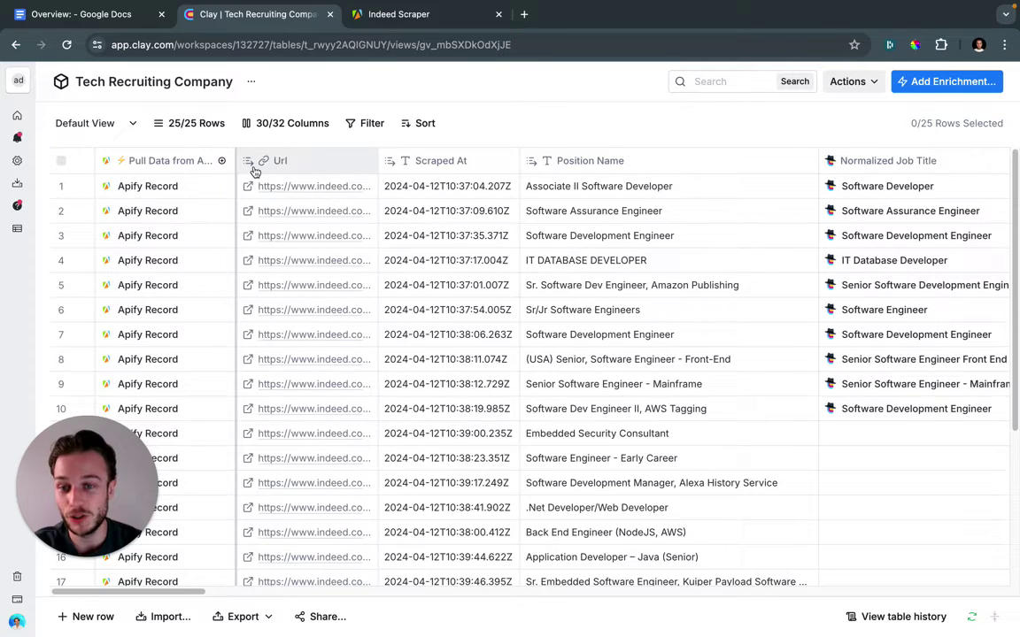
Open row 1's full Apify record and expand Job Type to show Full-time
click(190, 192)
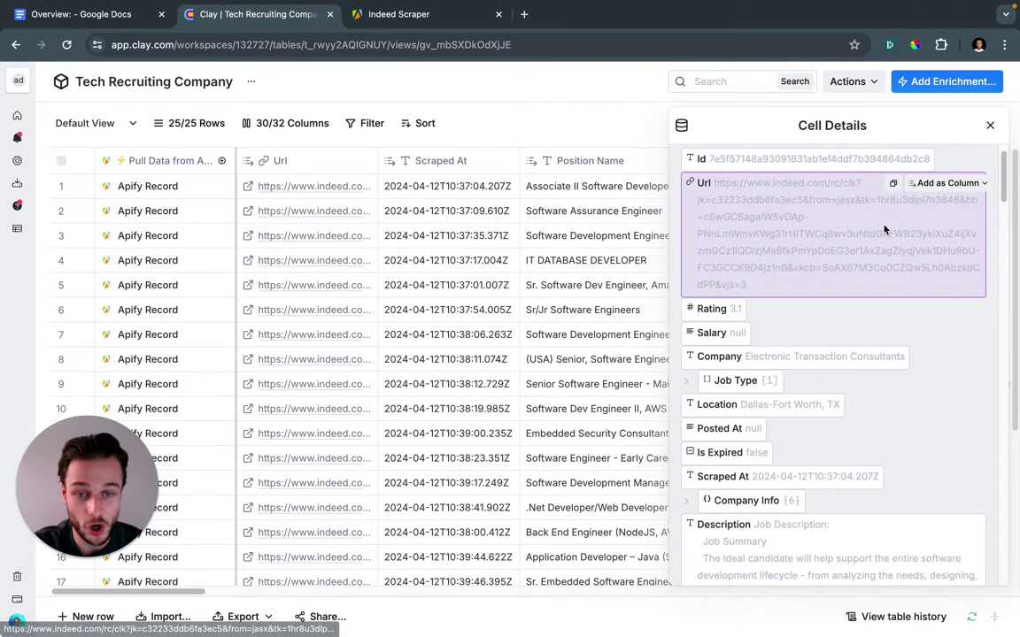
scroll(990, 319, down, 1)
scroll(885, 317, down, 1)
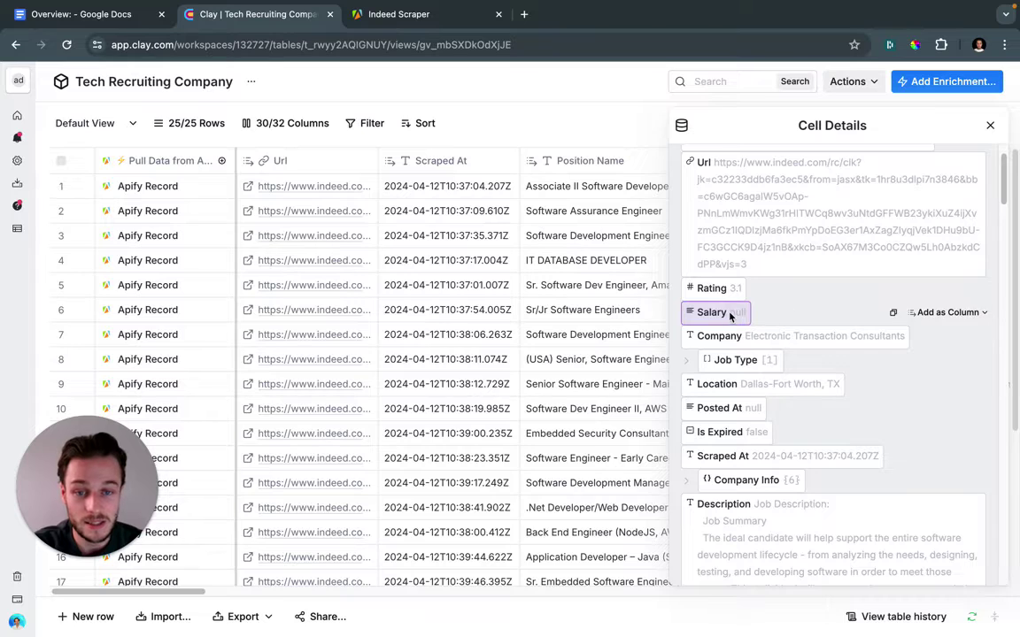
scroll(814, 315, down, 1)
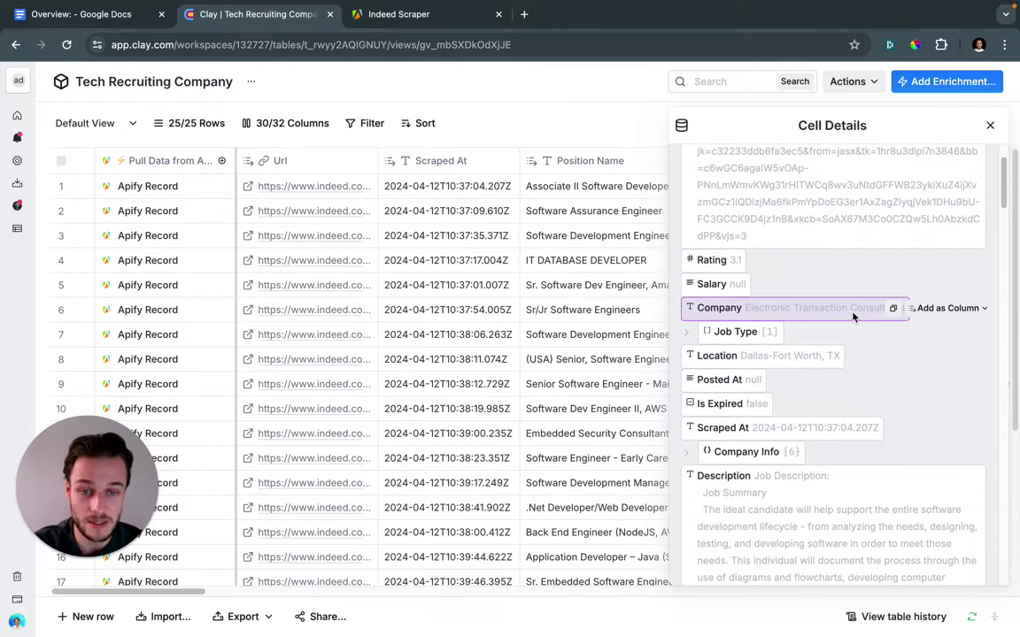
scroll(889, 312, down, 1)
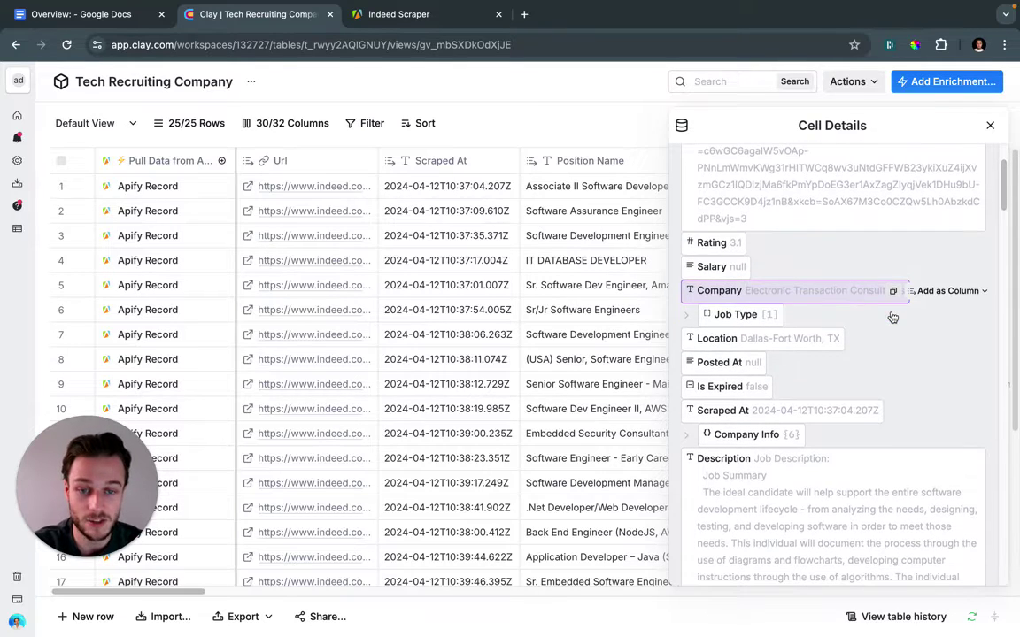
click(687, 321)
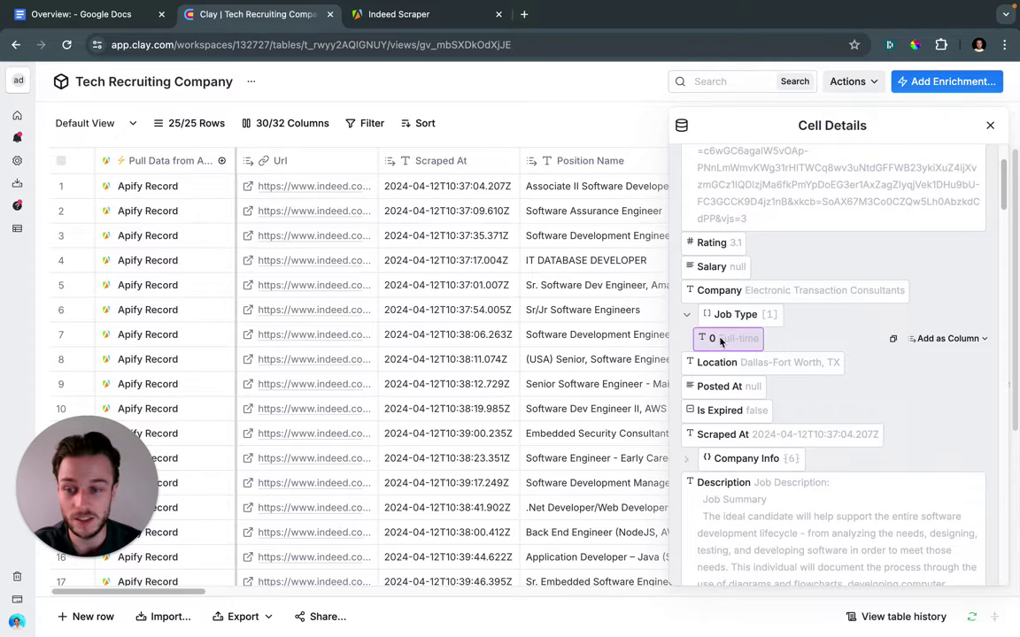
Read through the Description HTML down to the External Apply Link
scroll(894, 323, down, 1)
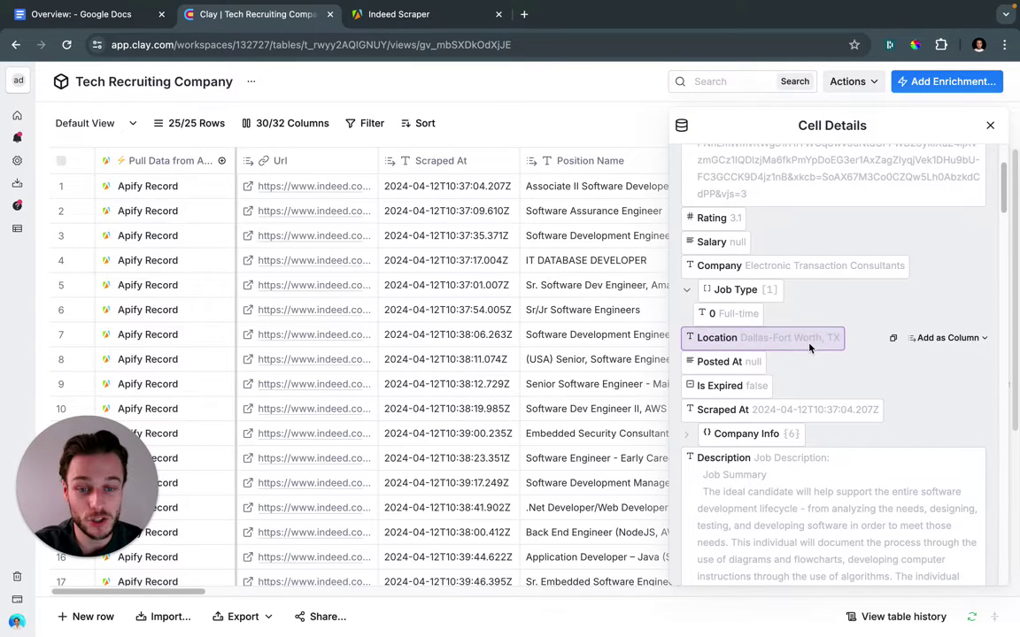
scroll(809, 348, down, 1)
scroll(797, 328, down, 4)
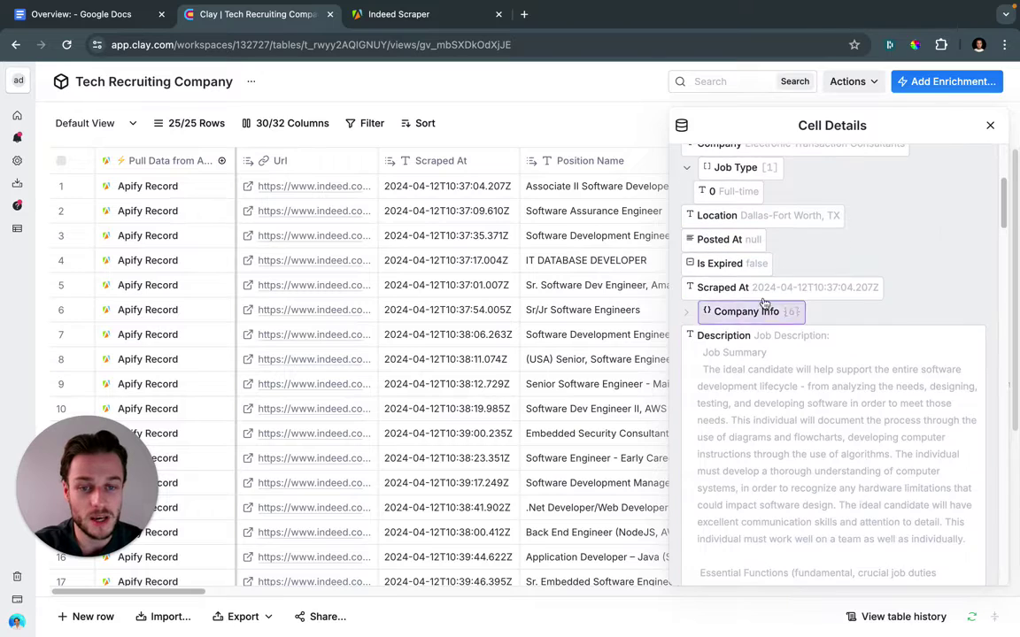
scroll(804, 276, down, 1)
scroll(708, 310, down, 9)
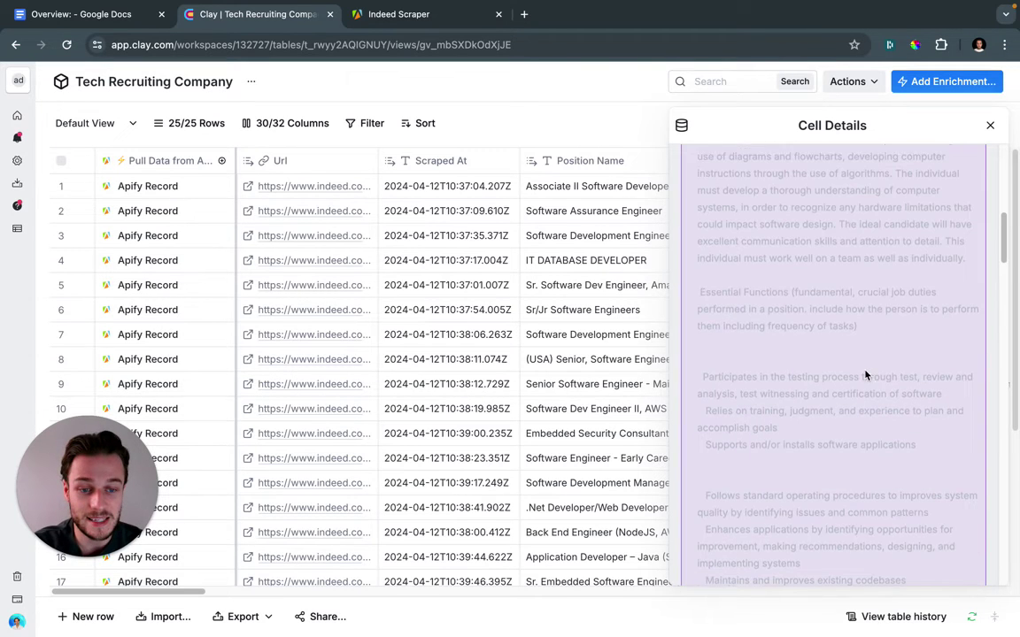
scroll(886, 257, up, 11)
scroll(777, 403, down, 1)
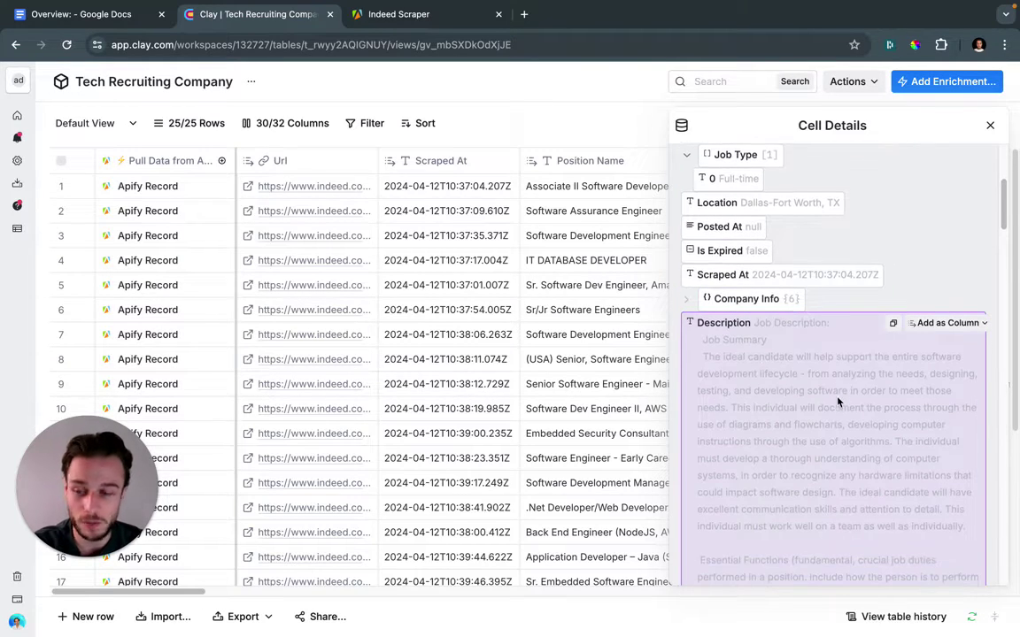
scroll(776, 399, down, 8)
scroll(839, 397, down, 4)
scroll(838, 397, down, 4)
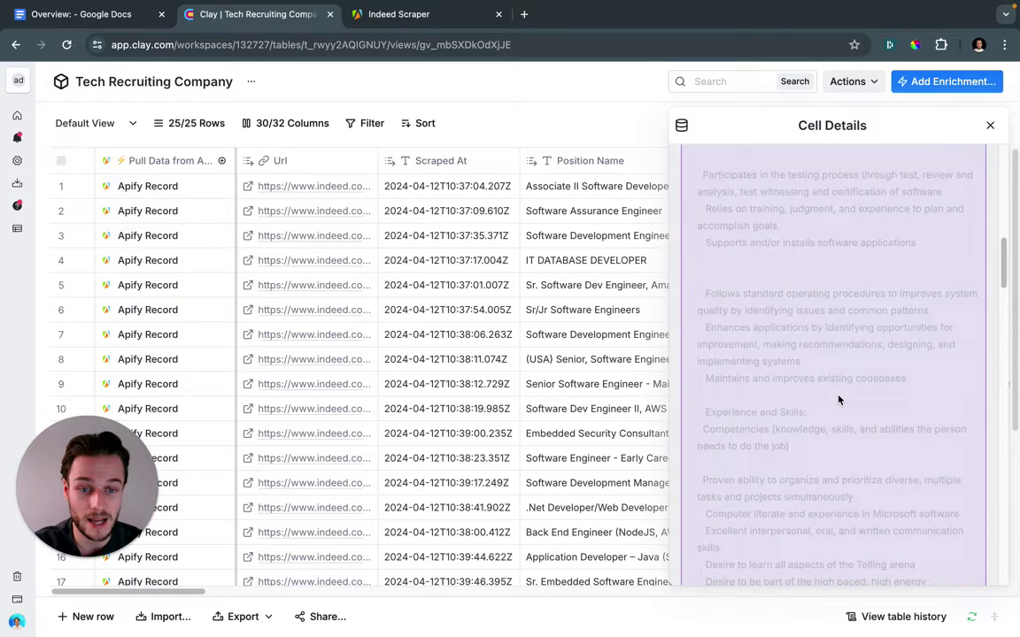
scroll(838, 399, down, 5)
scroll(839, 401, down, 2)
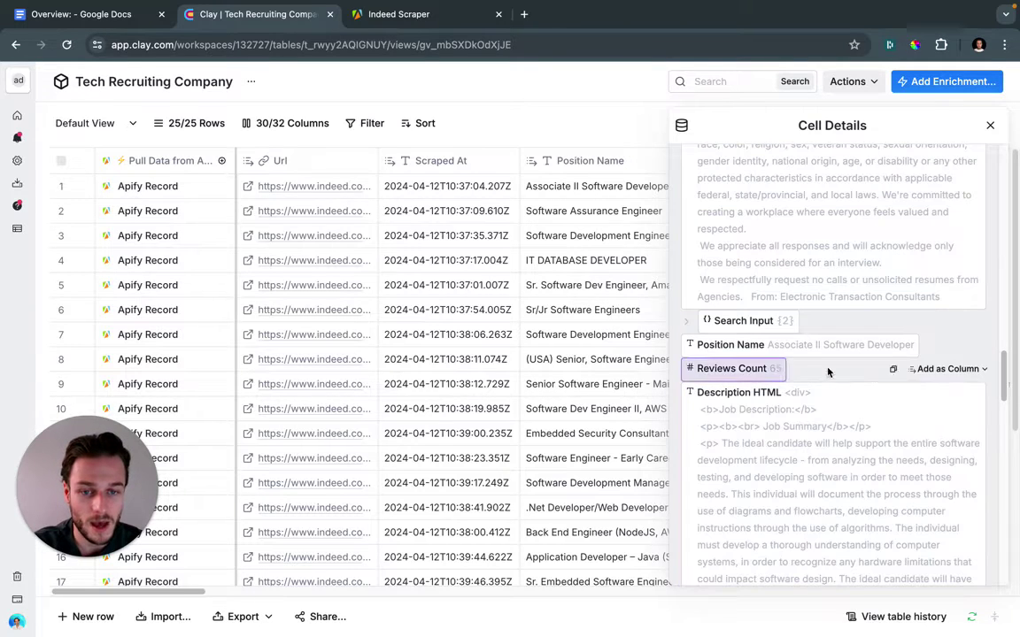
scroll(872, 359, down, 1)
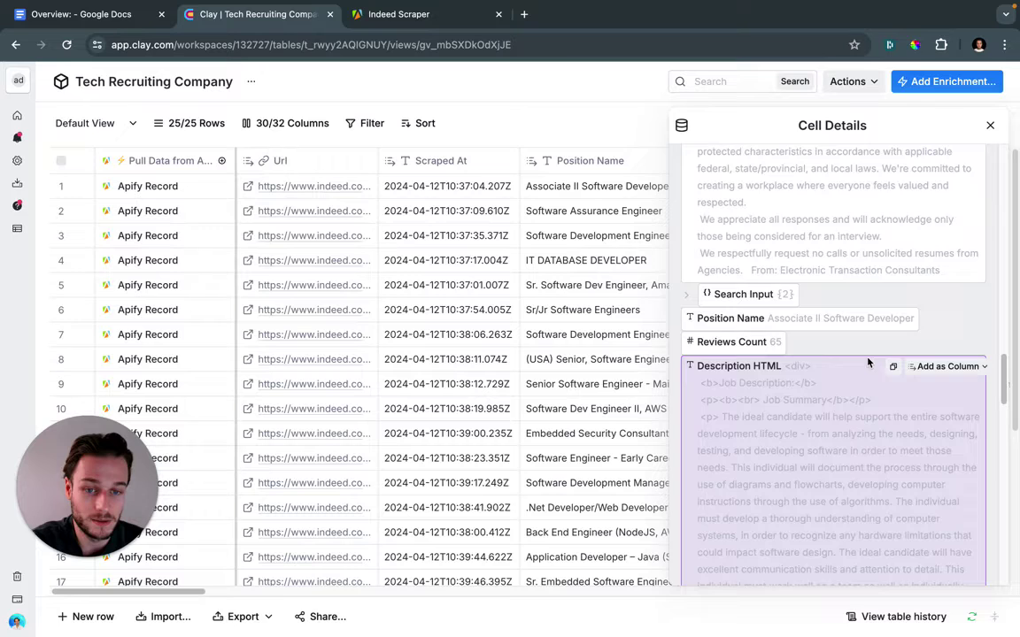
scroll(868, 365, down, 5)
scroll(865, 370, down, 3)
scroll(865, 370, down, 5)
scroll(824, 364, down, 5)
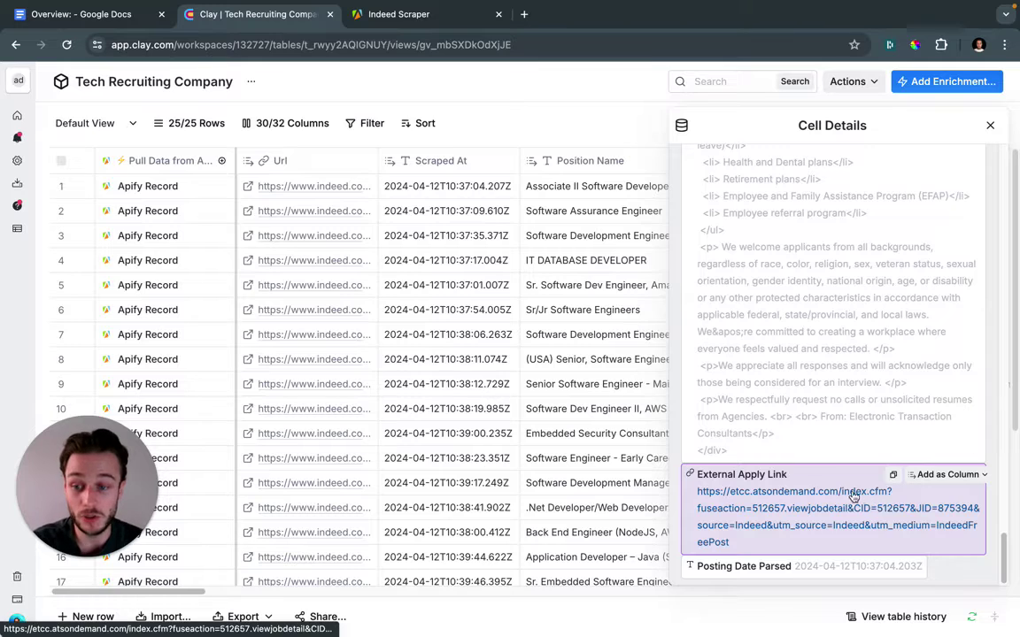
Close row 1's Cell Details, pan the table, and open the Normalized Job Title column menu
click(989, 128)
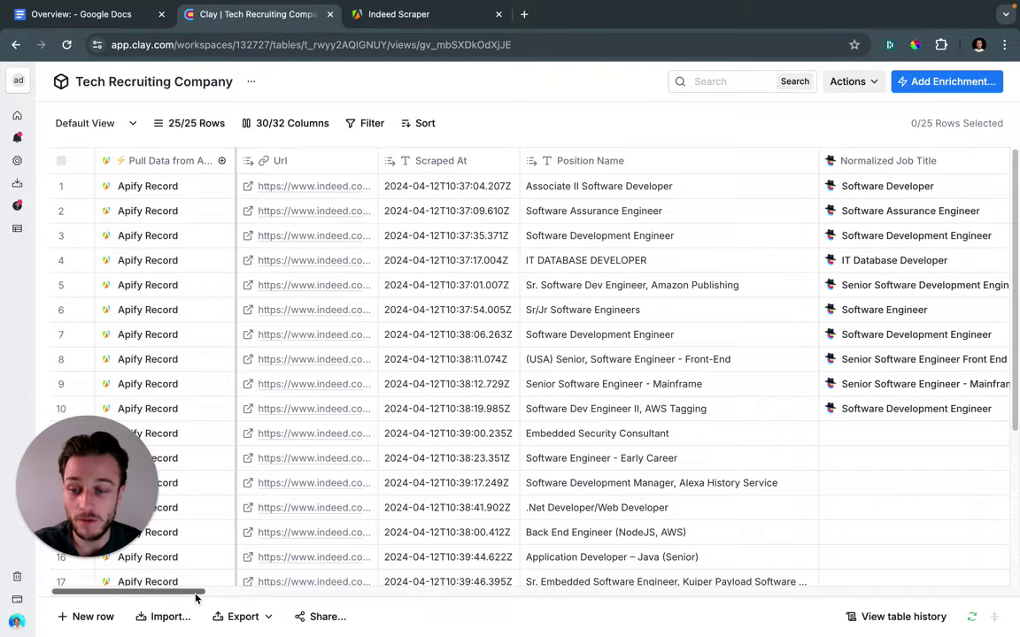
drag(196, 598, 210, 600)
scroll(203, 596, right, 1)
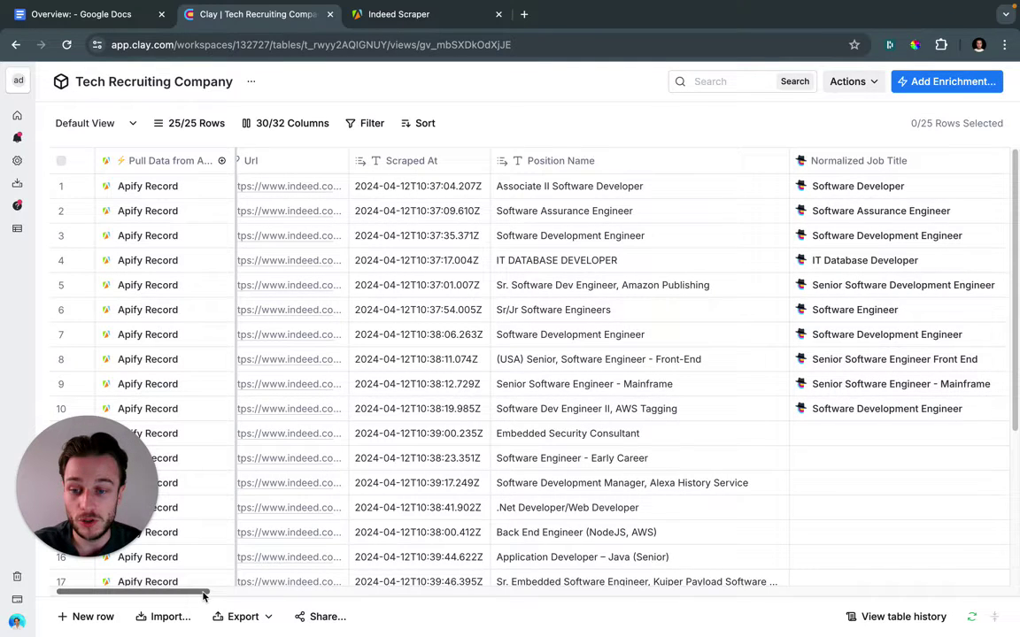
scroll(203, 595, right, 5)
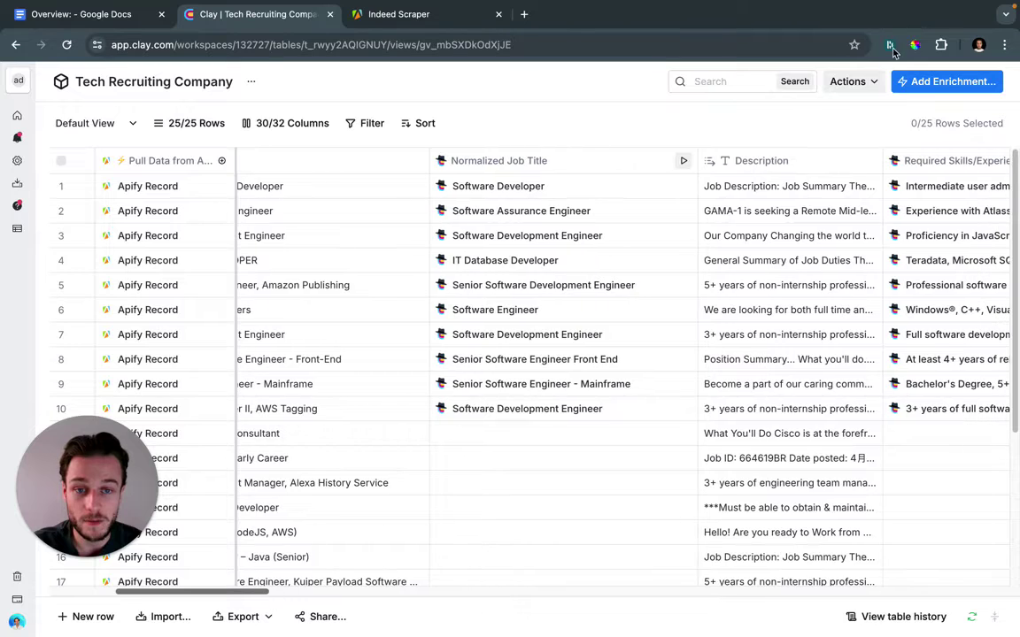
scroll(221, 598, left, 1)
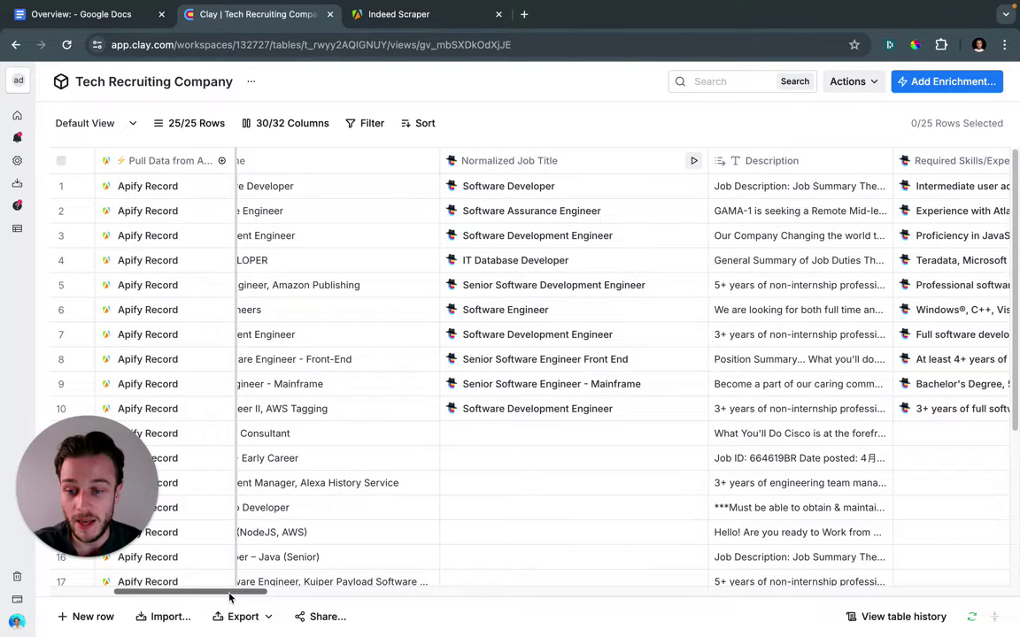
drag(230, 597, 199, 598)
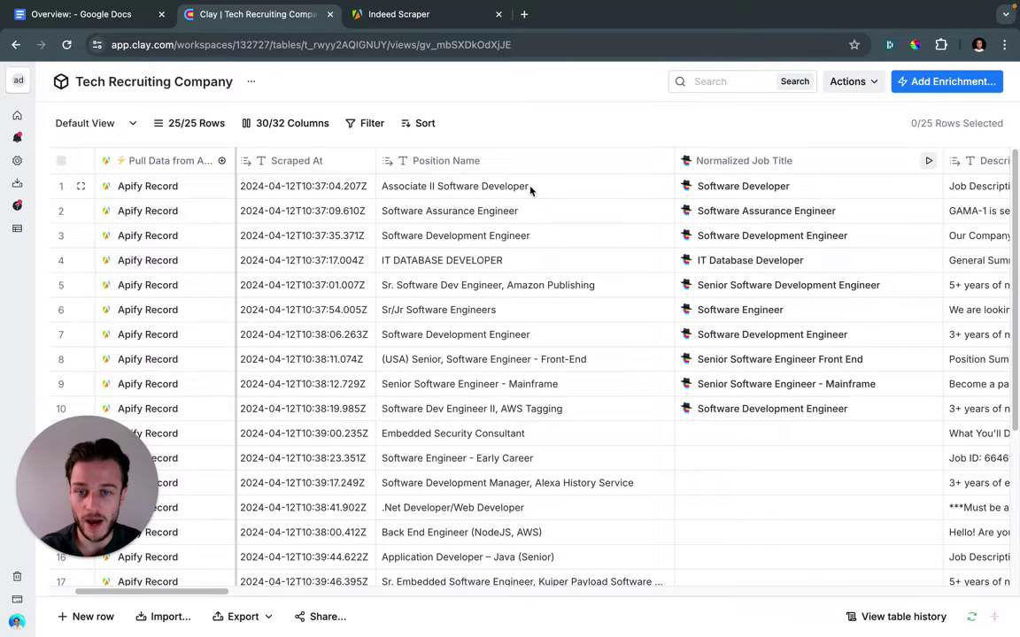
click(808, 173)
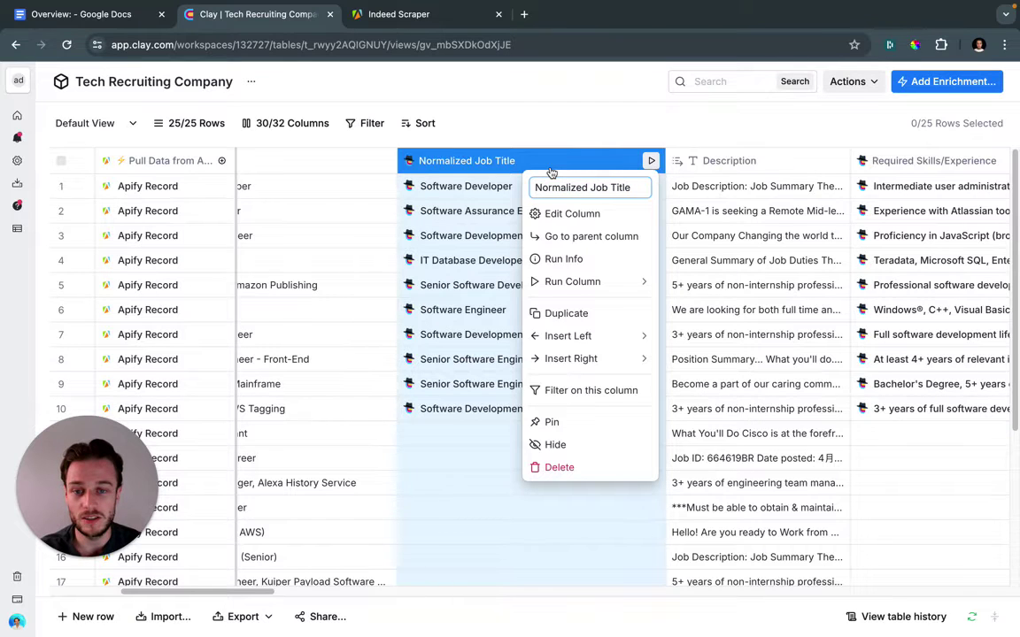
Read the Normalized Job Title column's Mission prompt via Edit Column, then close the panel
click(551, 171)
scroll(773, 408, down, 1)
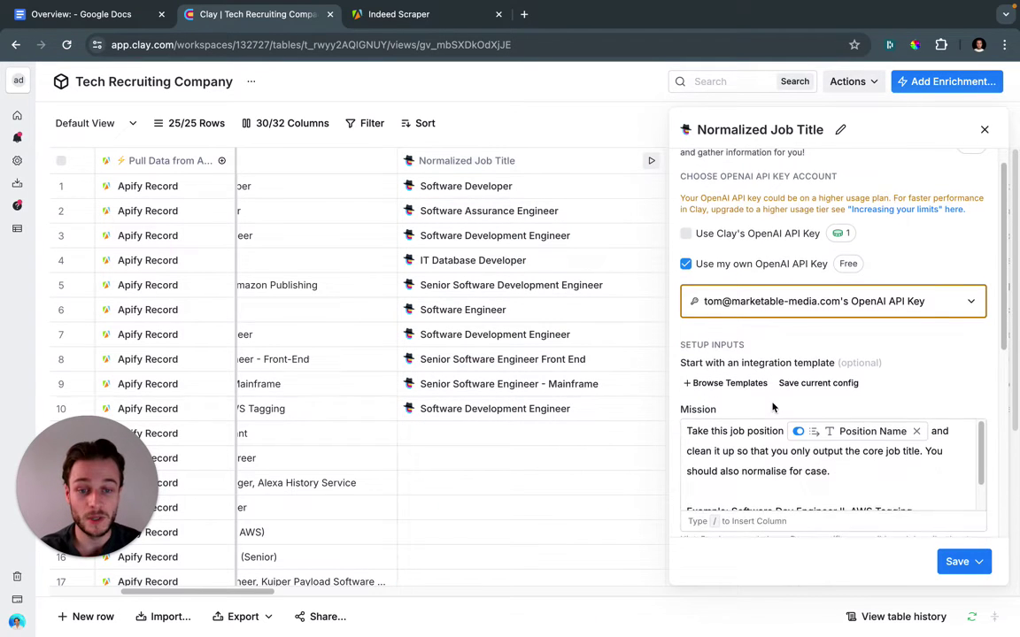
scroll(773, 407, down, 1)
scroll(743, 402, down, 1)
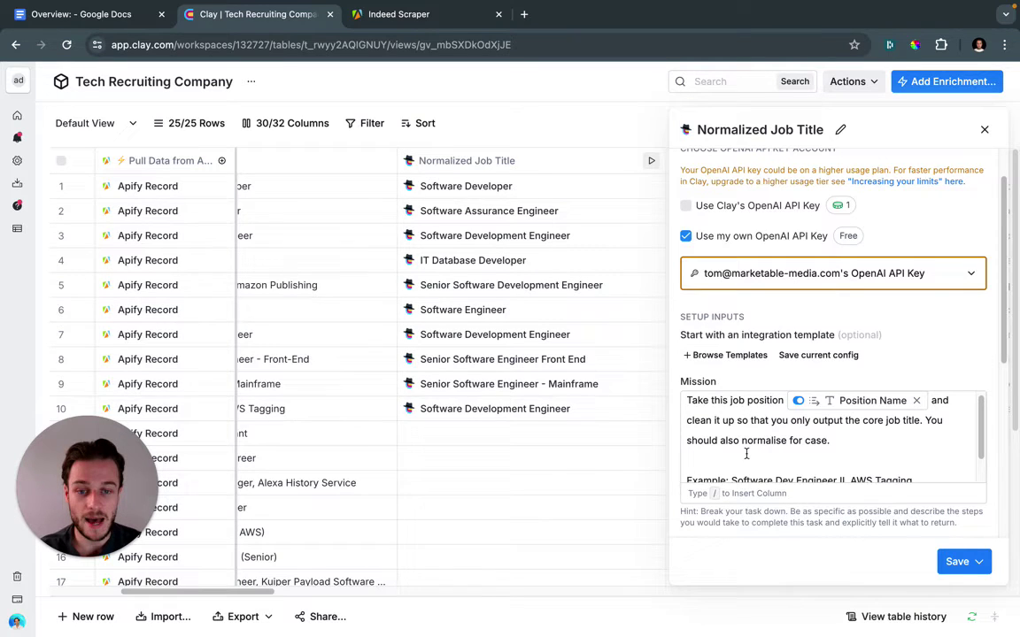
scroll(722, 440, down, 1)
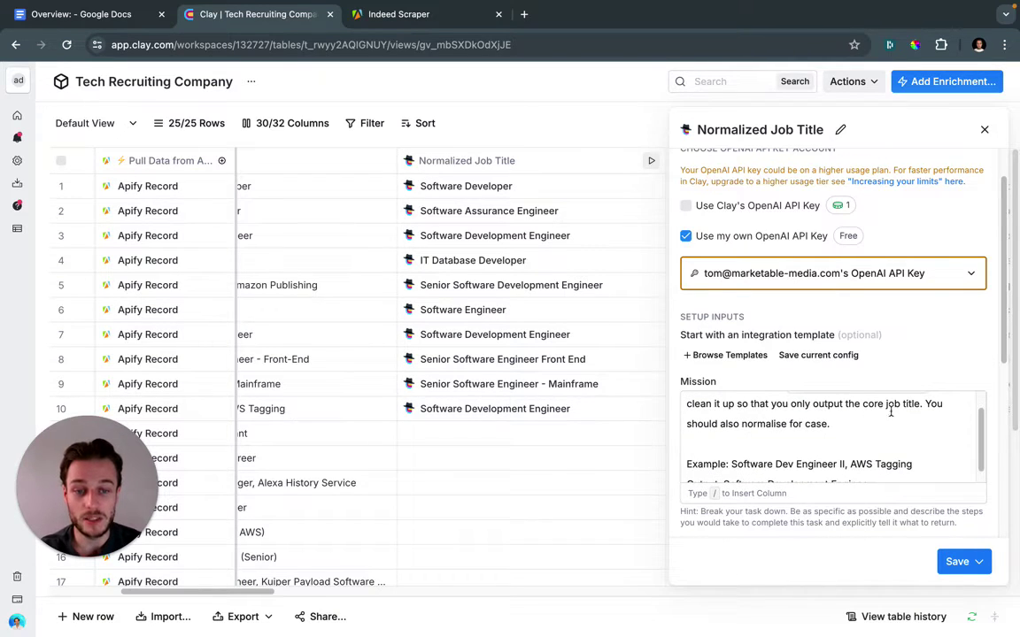
scroll(911, 413, down, 1)
scroll(769, 430, down, 1)
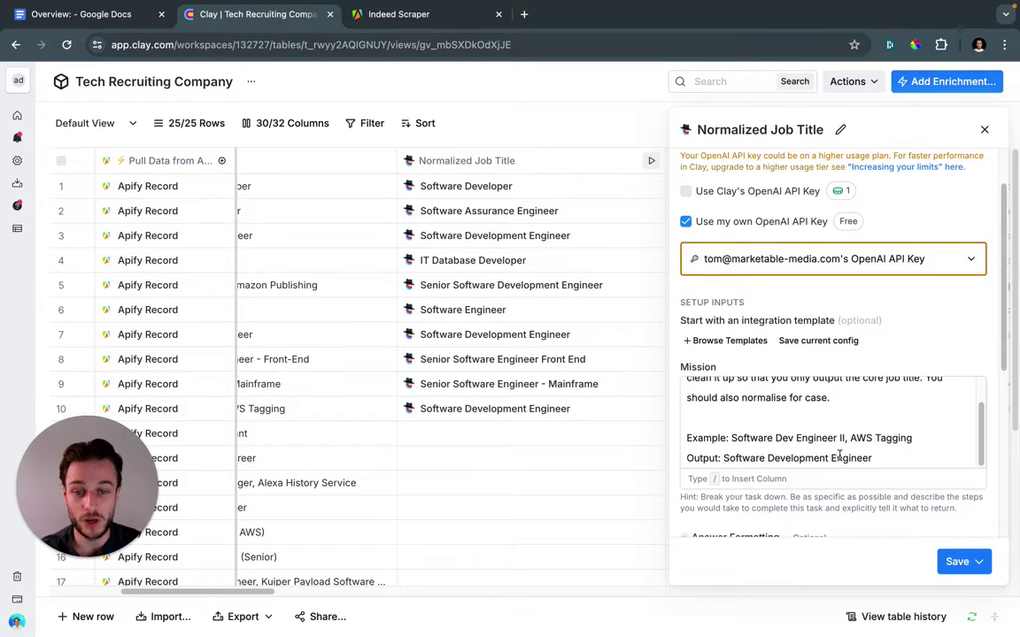
click(984, 129)
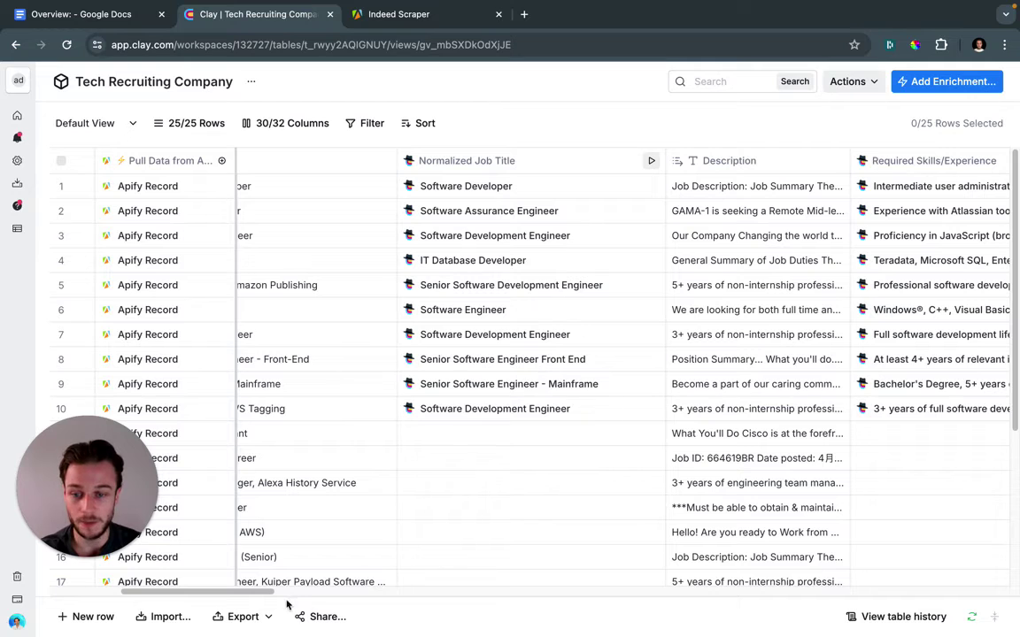
drag(270, 595, 326, 598)
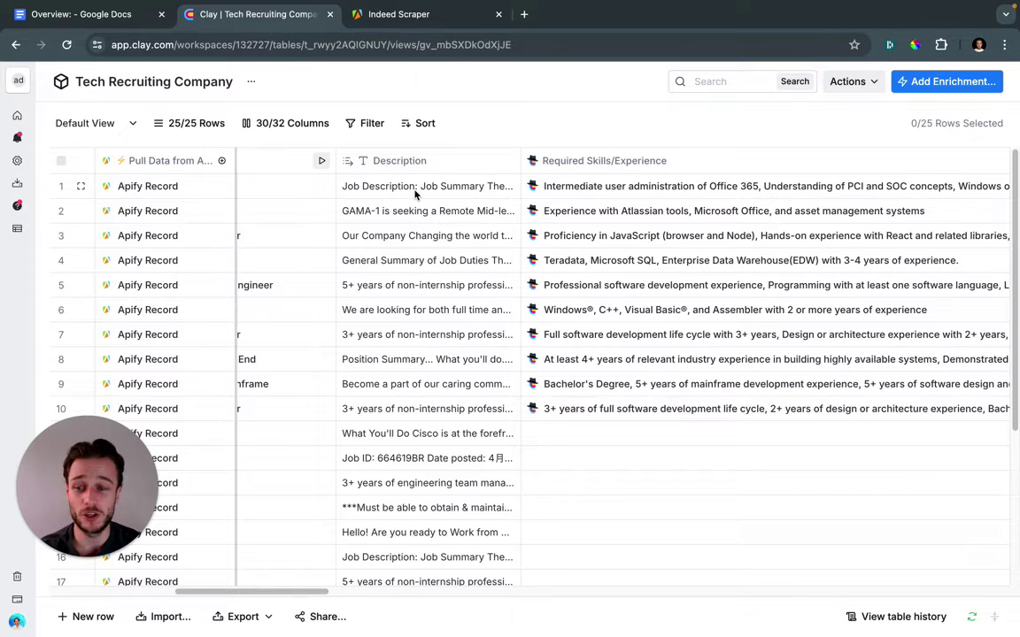
click(414, 190)
scroll(450, 206, down, 5)
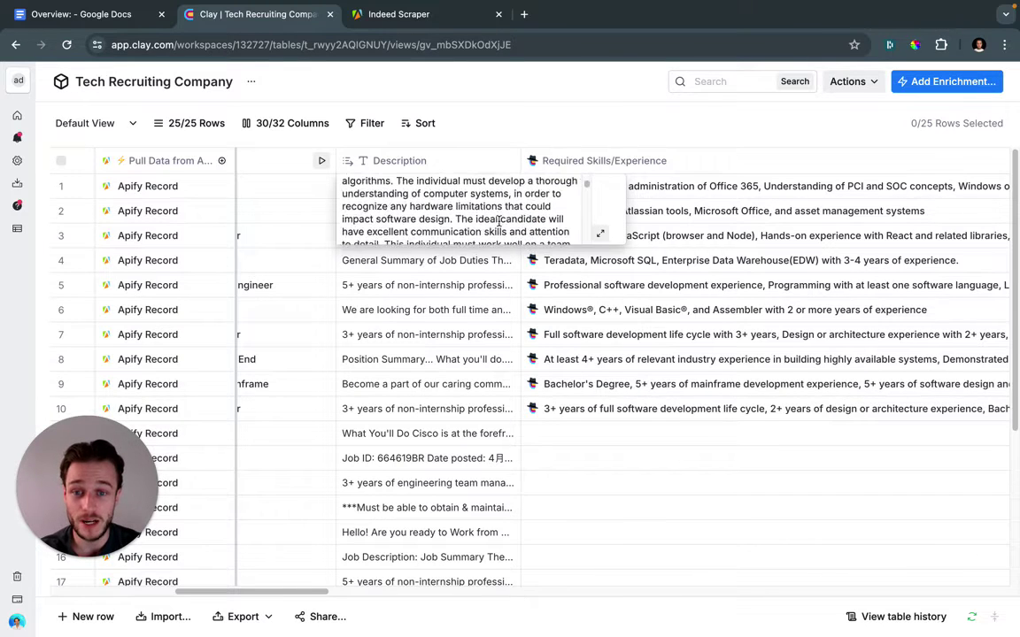
scroll(470, 213, down, 5)
scroll(495, 225, down, 3)
scroll(498, 227, down, 3)
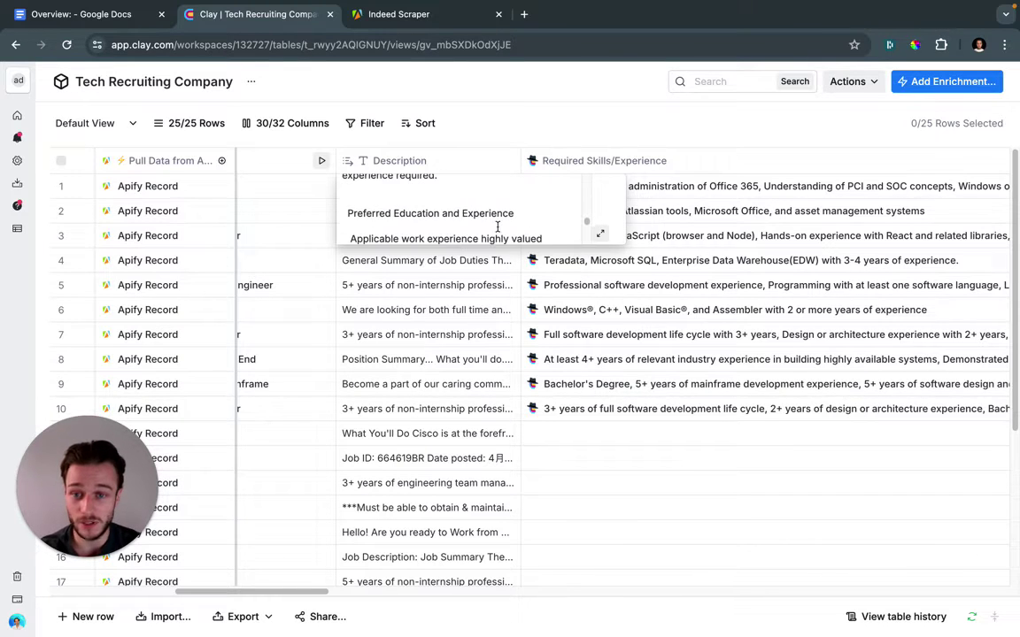
click(539, 125)
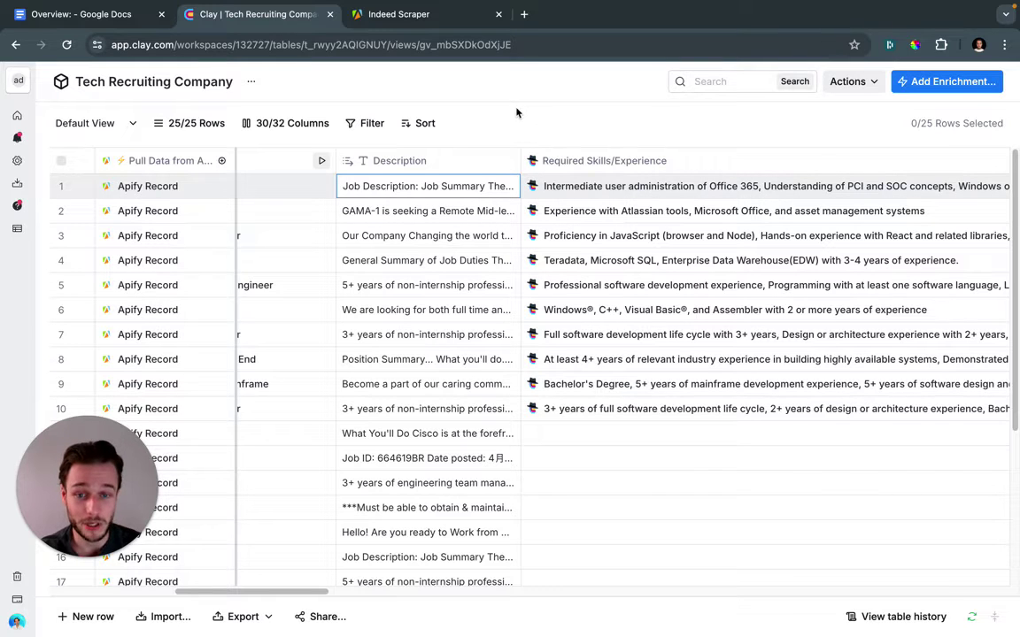
scroll(319, 596, right, 2)
scroll(319, 596, right, 3)
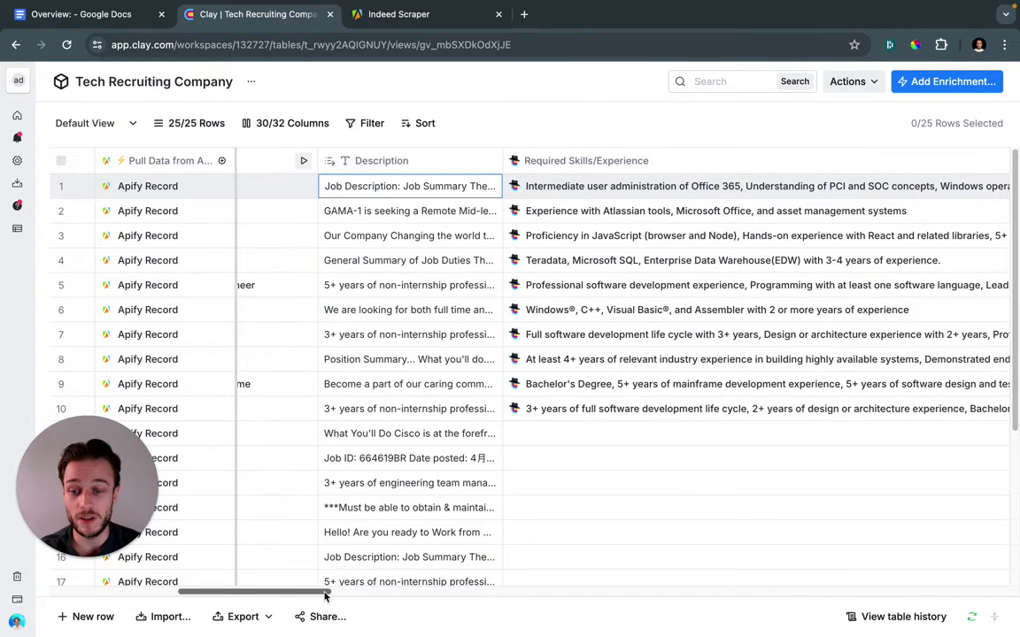
scroll(305, 595, right, 5)
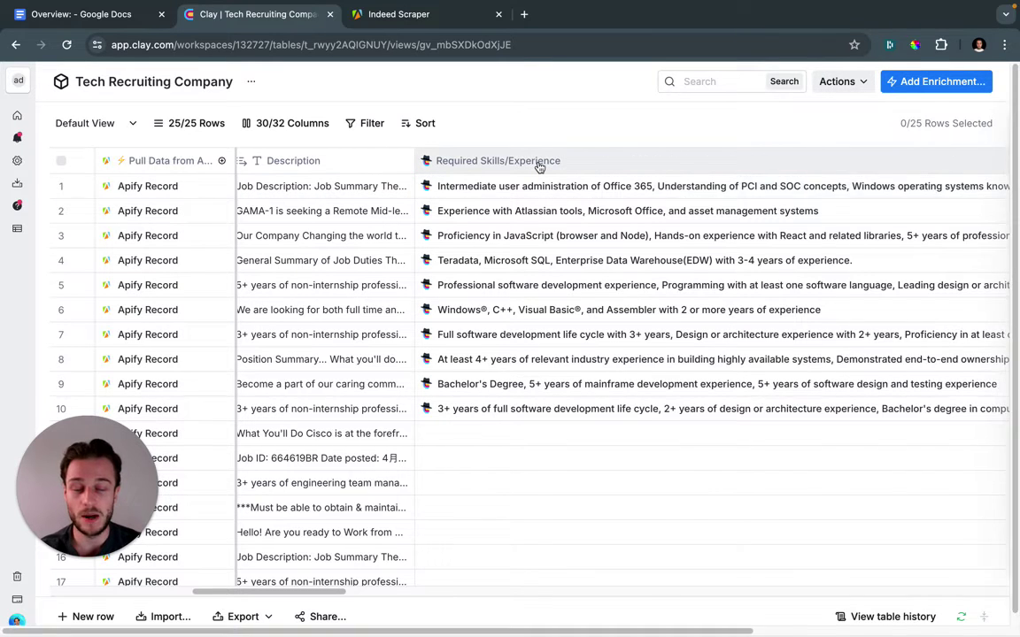
click(539, 163)
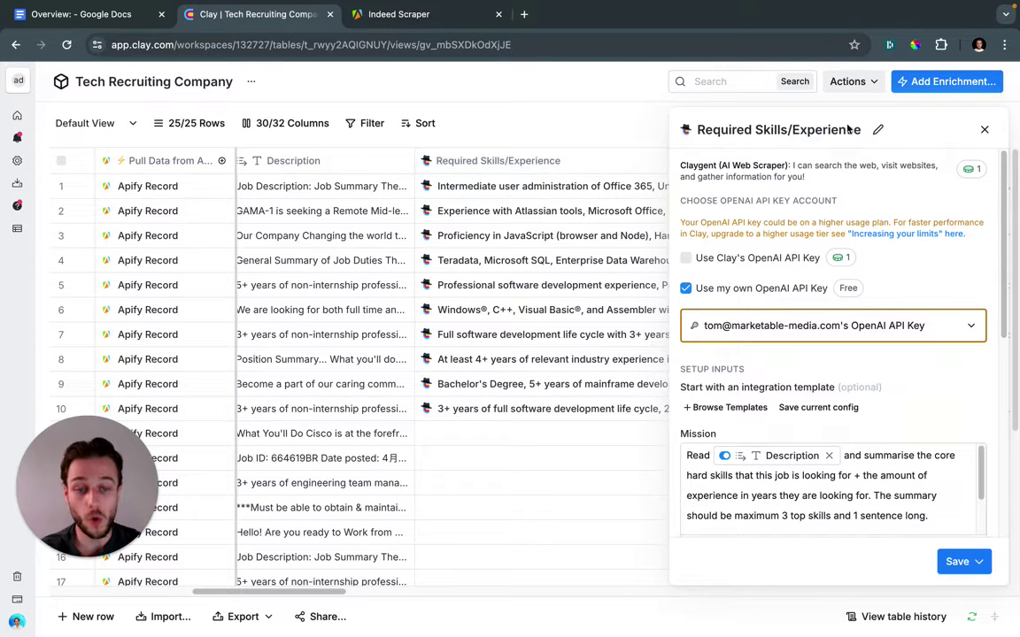
scroll(748, 478, down, 1)
scroll(748, 478, down, 1)
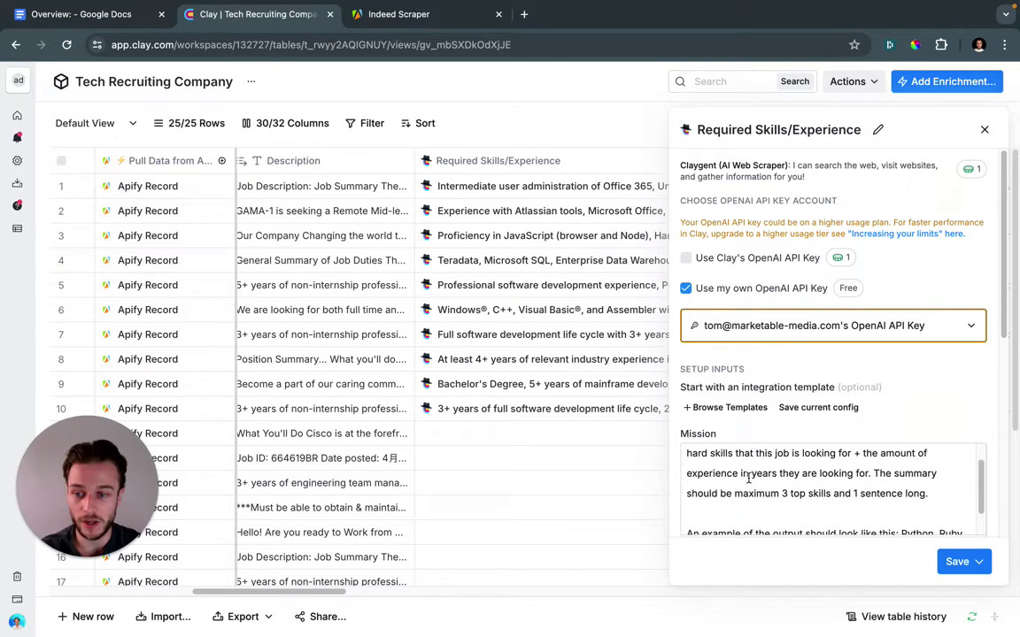
scroll(748, 478, up, 1)
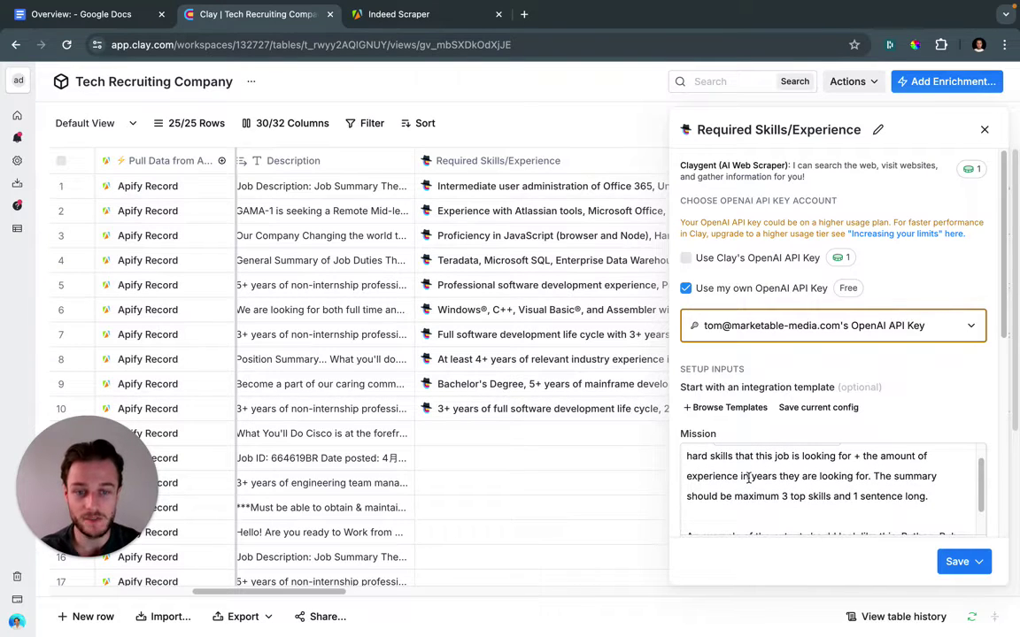
scroll(748, 478, up, 1)
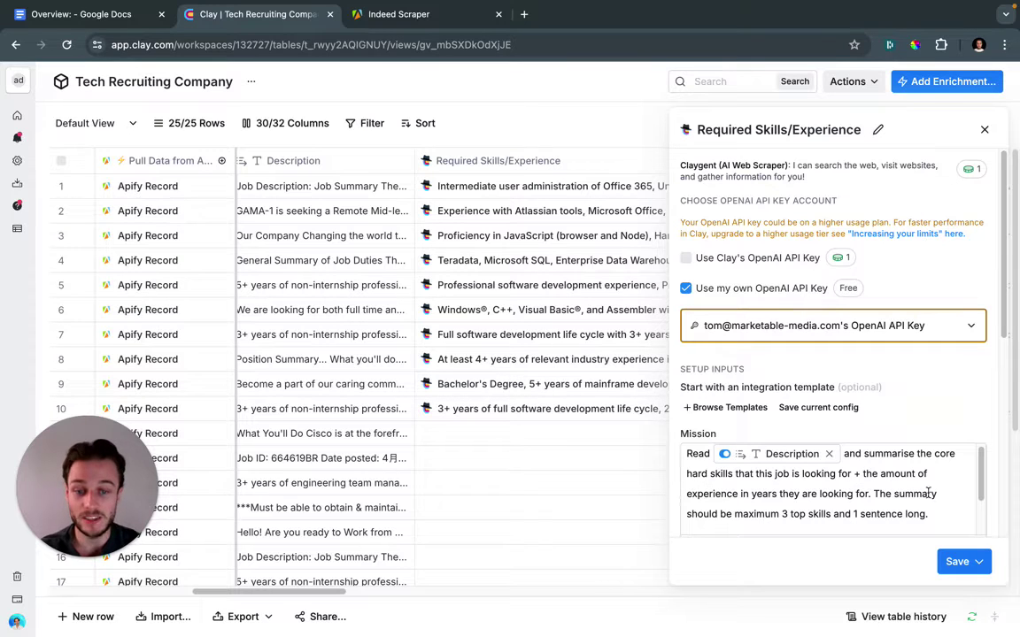
scroll(926, 511, down, 2)
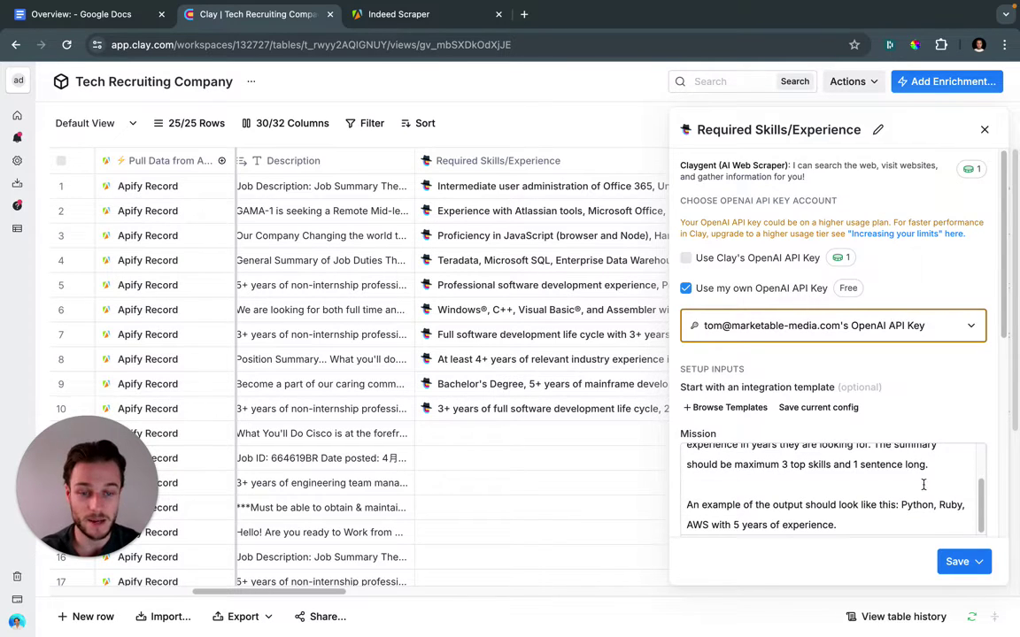
scroll(838, 475, down, 1)
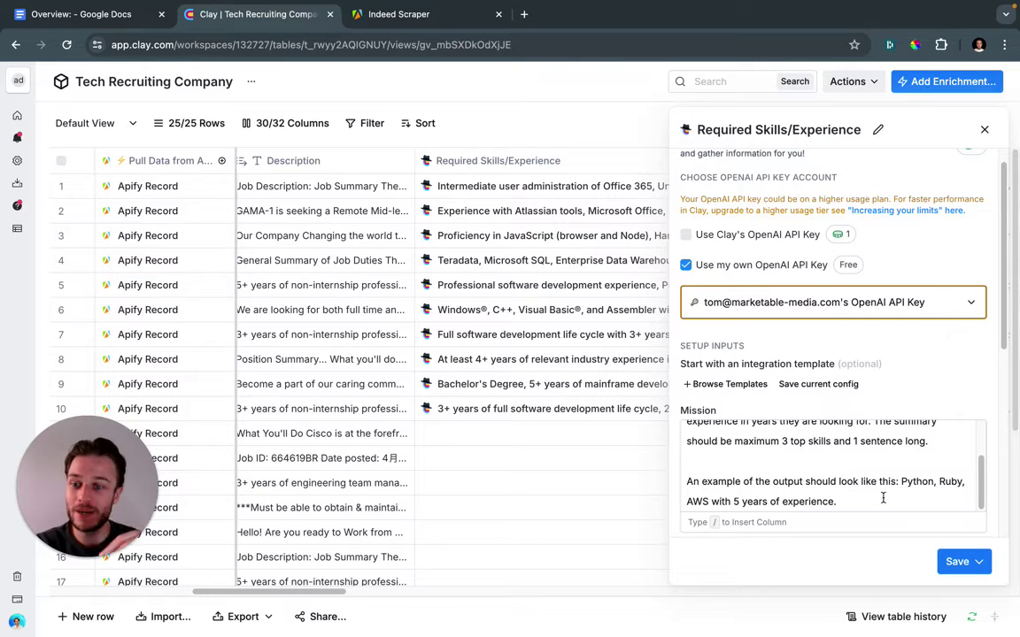
scroll(864, 476, up, 1)
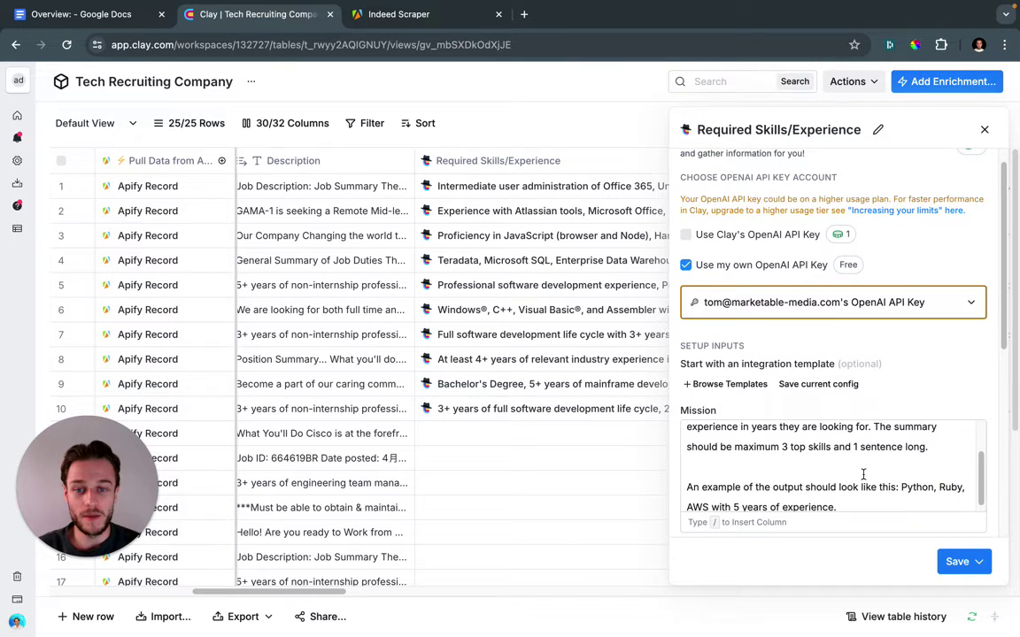
click(983, 131)
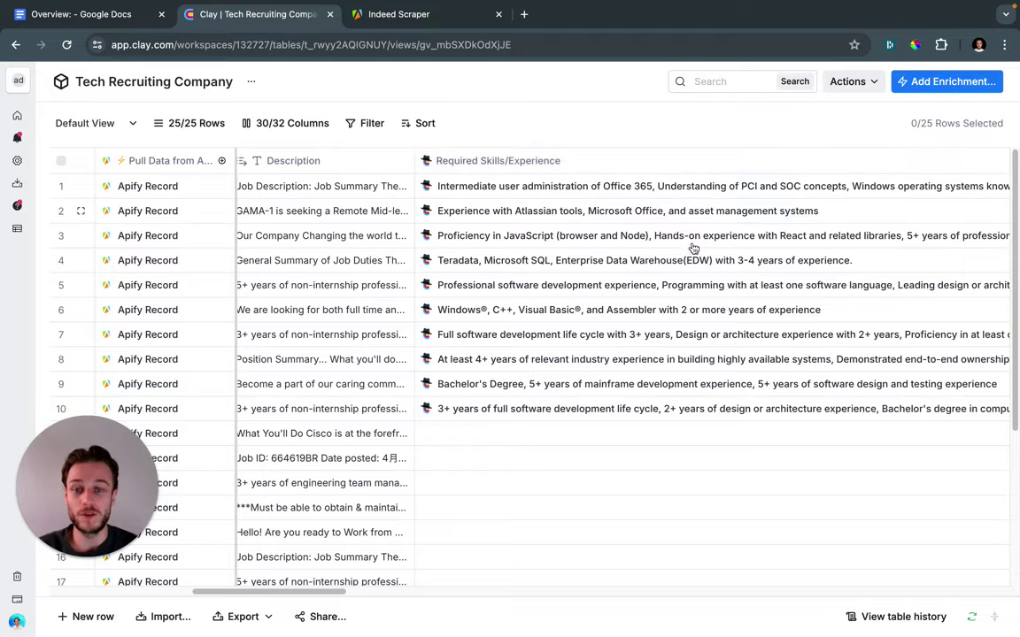
scroll(323, 601, left, 1)
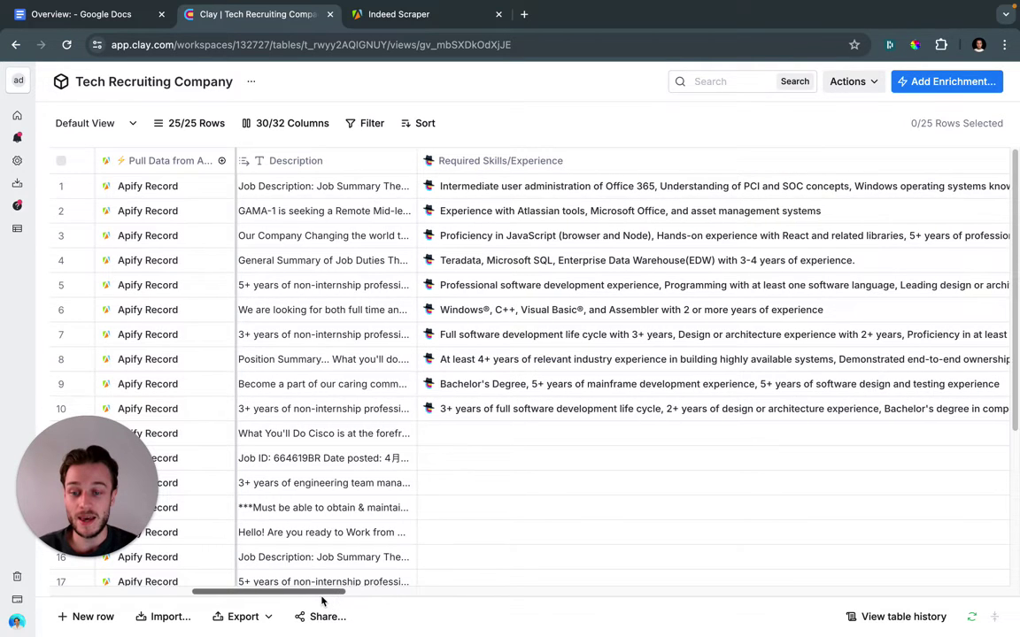
scroll(323, 601, left, 2)
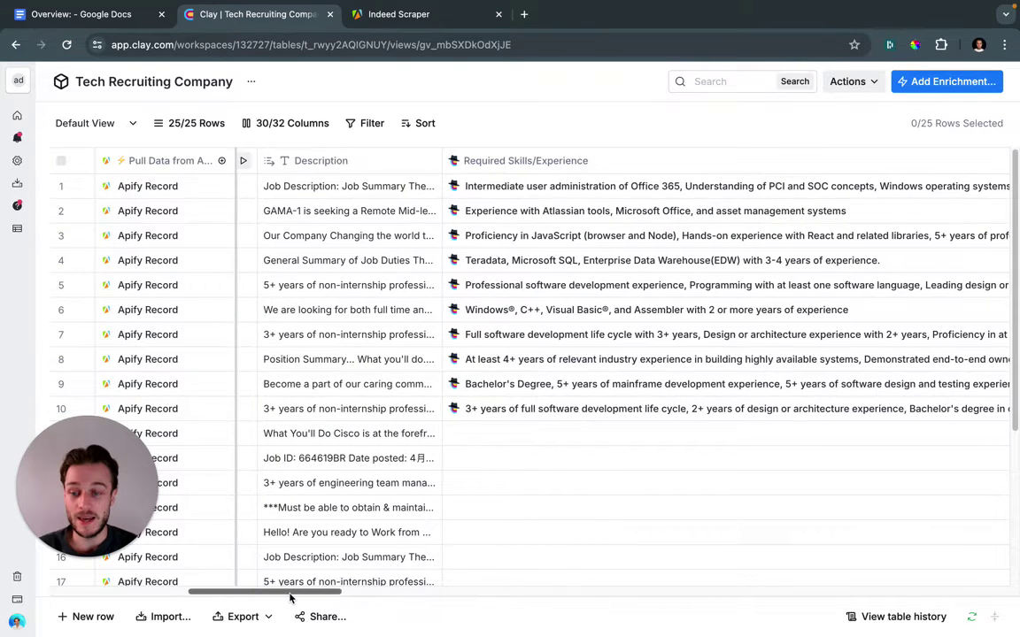
scroll(290, 598, left, 2)
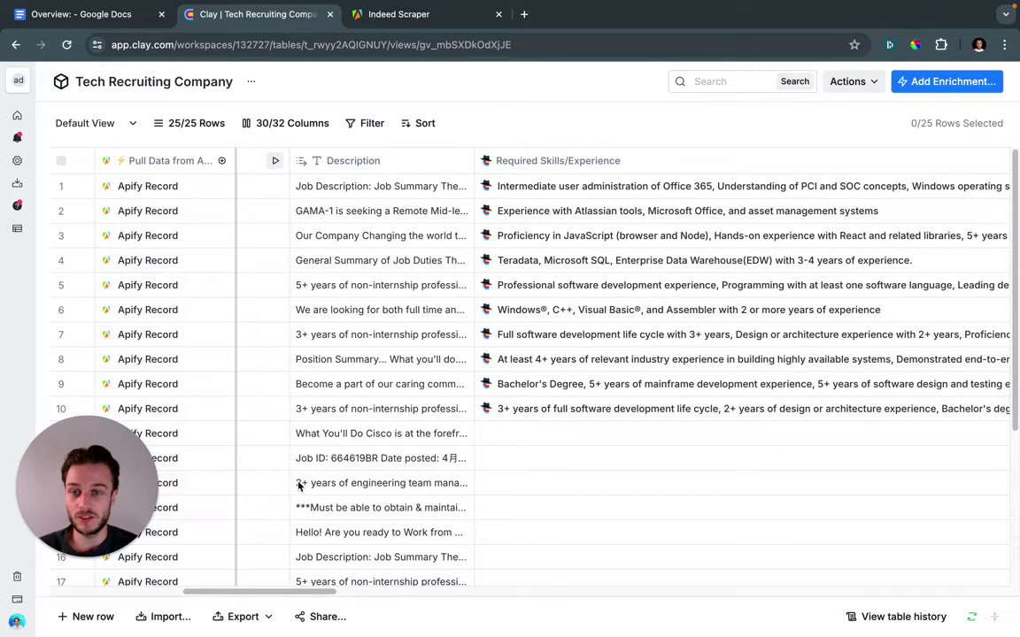
scroll(260, 600, left, 1)
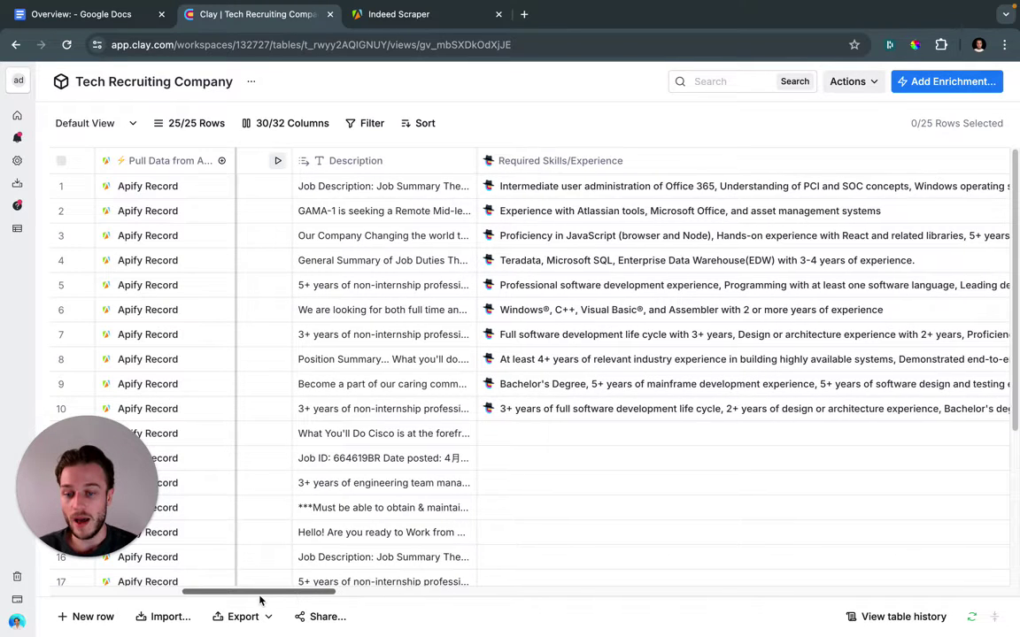
drag(261, 601, 172, 597)
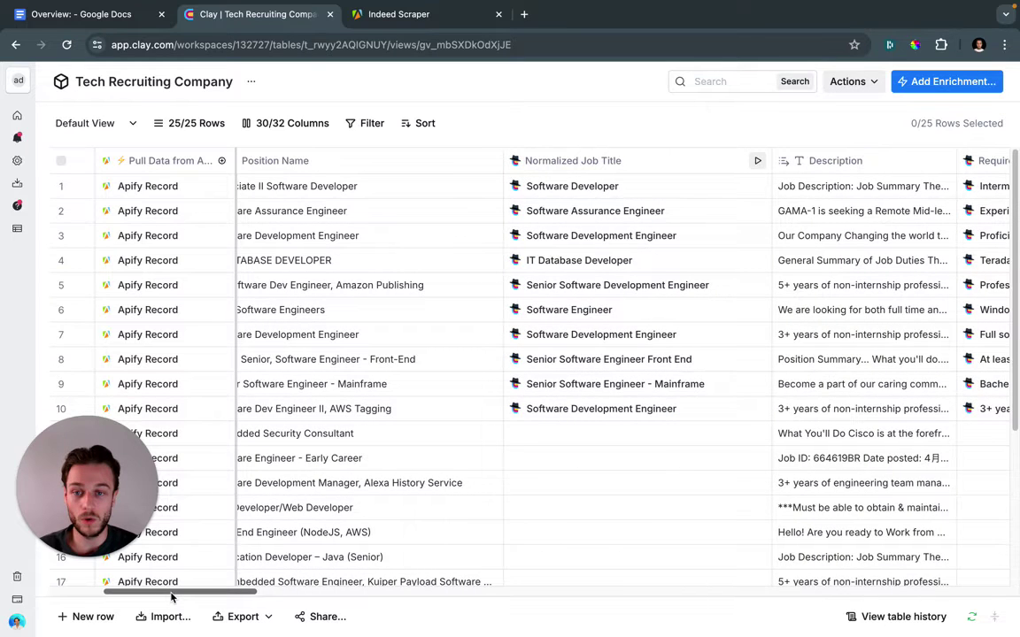
scroll(172, 596, right, 1)
scroll(266, 598, right, 1)
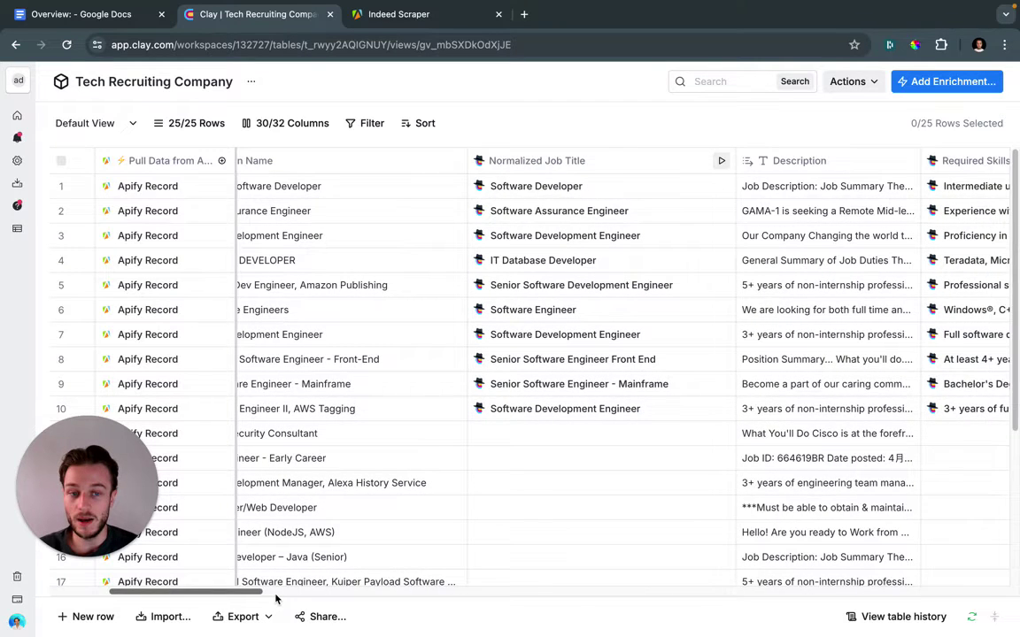
scroll(377, 597, right, 10)
scroll(381, 584, right, 1)
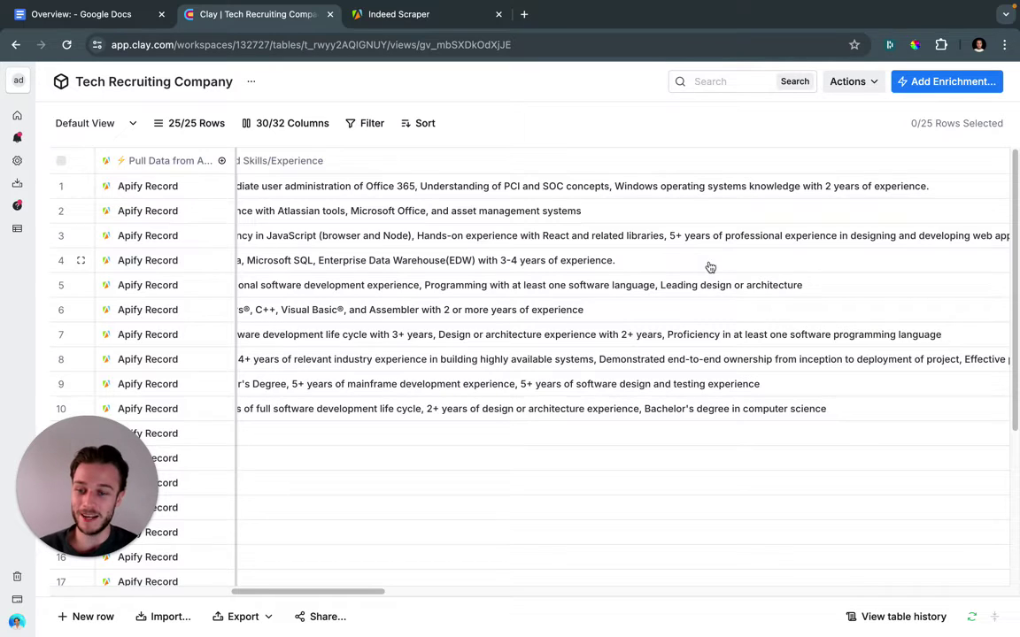
mouse_move(576, 262)
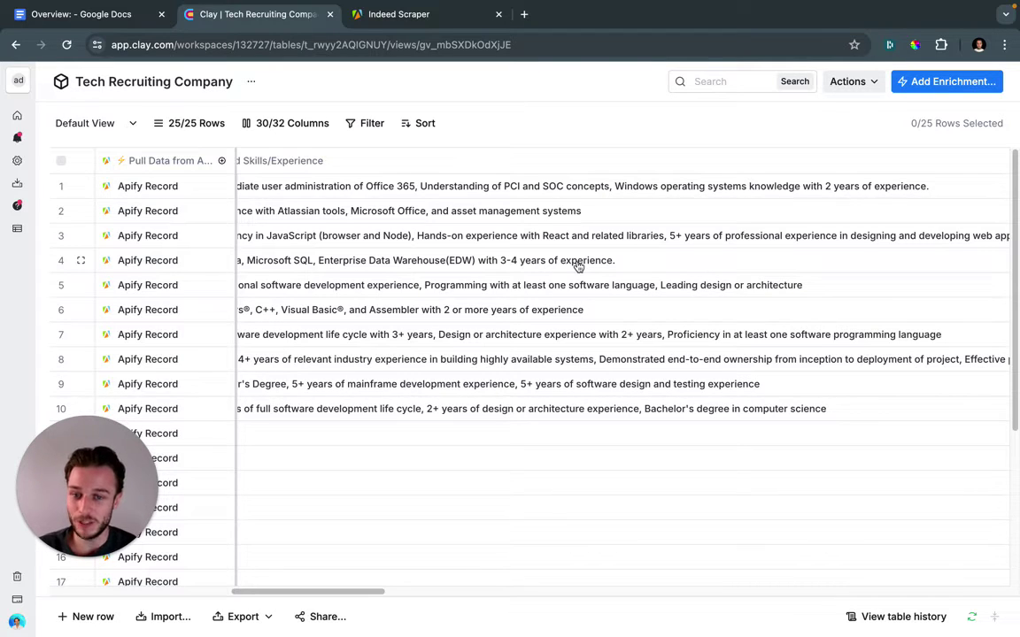
drag(323, 591, 312, 594)
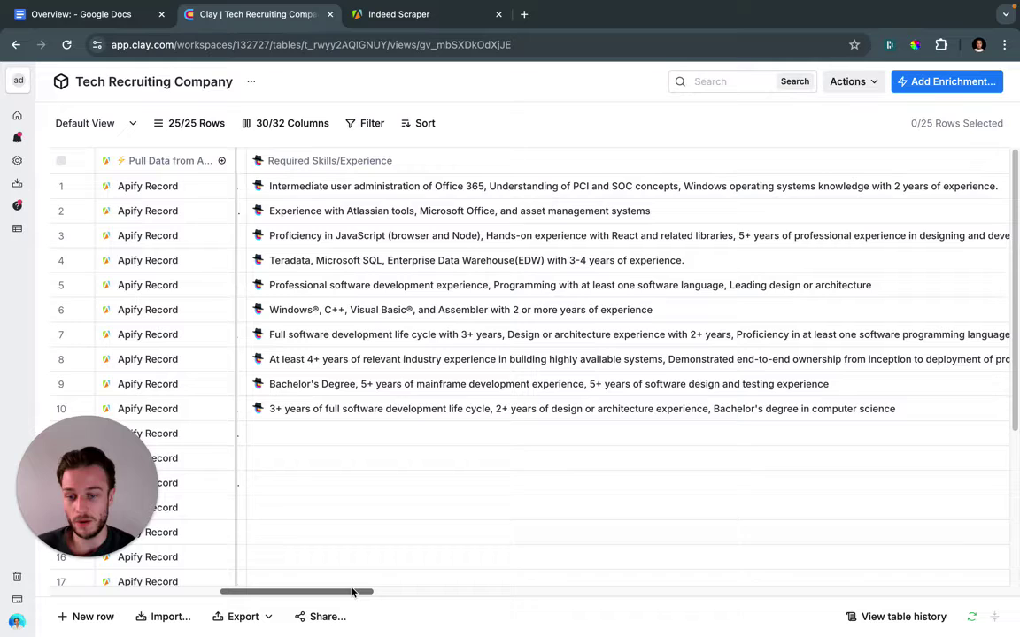
drag(352, 591, 412, 598)
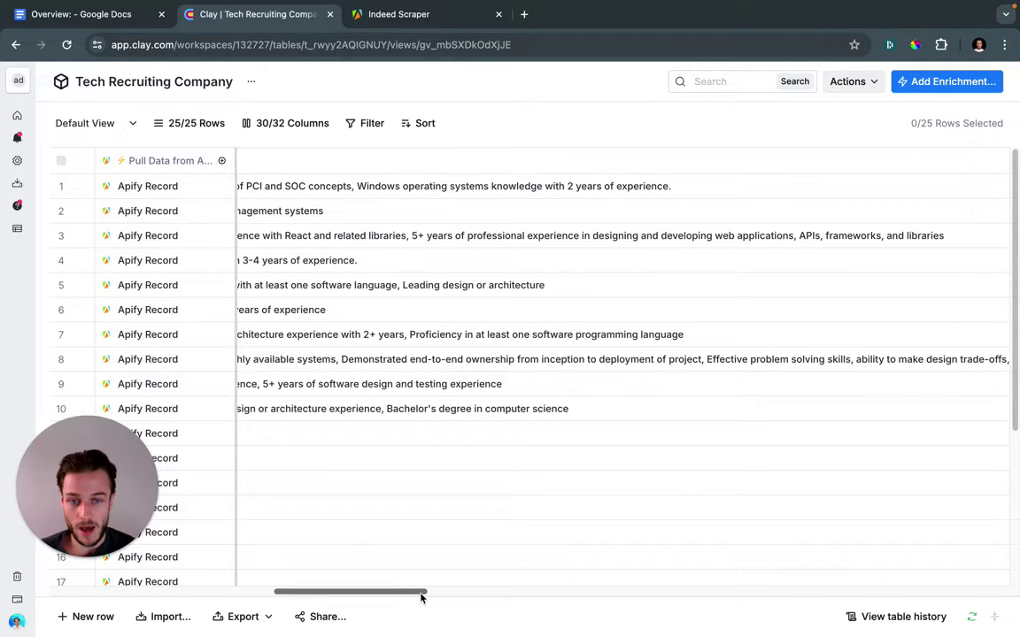
drag(421, 597, 424, 598)
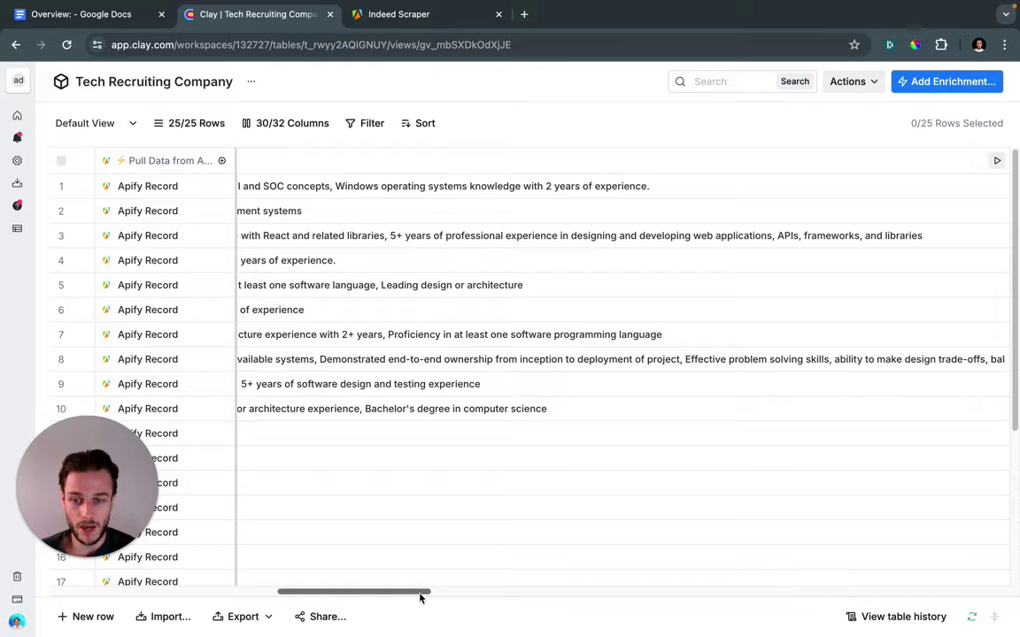
scroll(418, 597, right, 1)
scroll(463, 601, right, 2)
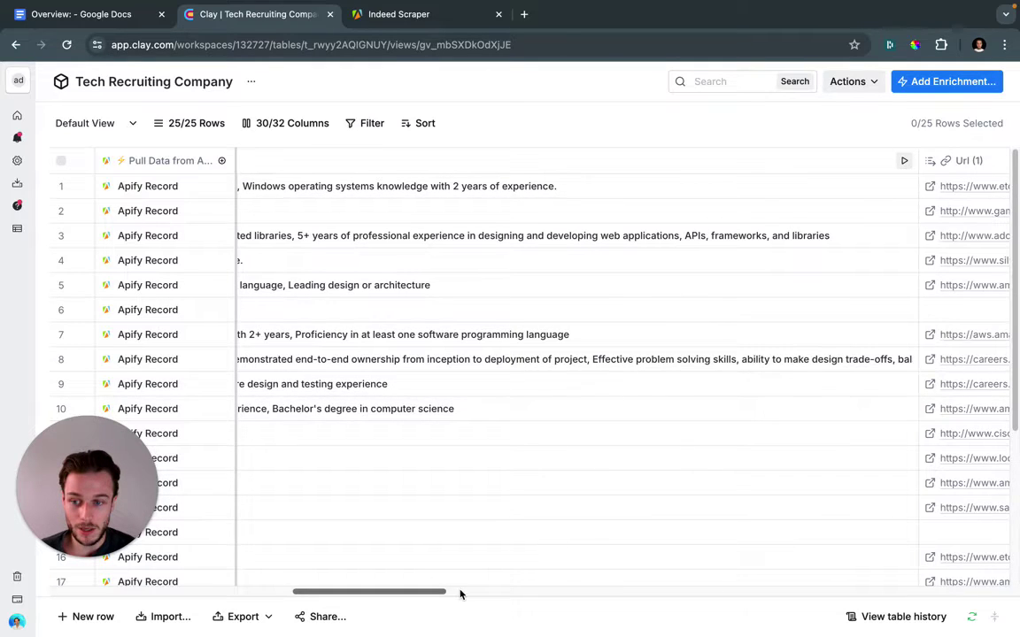
scroll(460, 594, right, 3)
scroll(447, 595, right, 1)
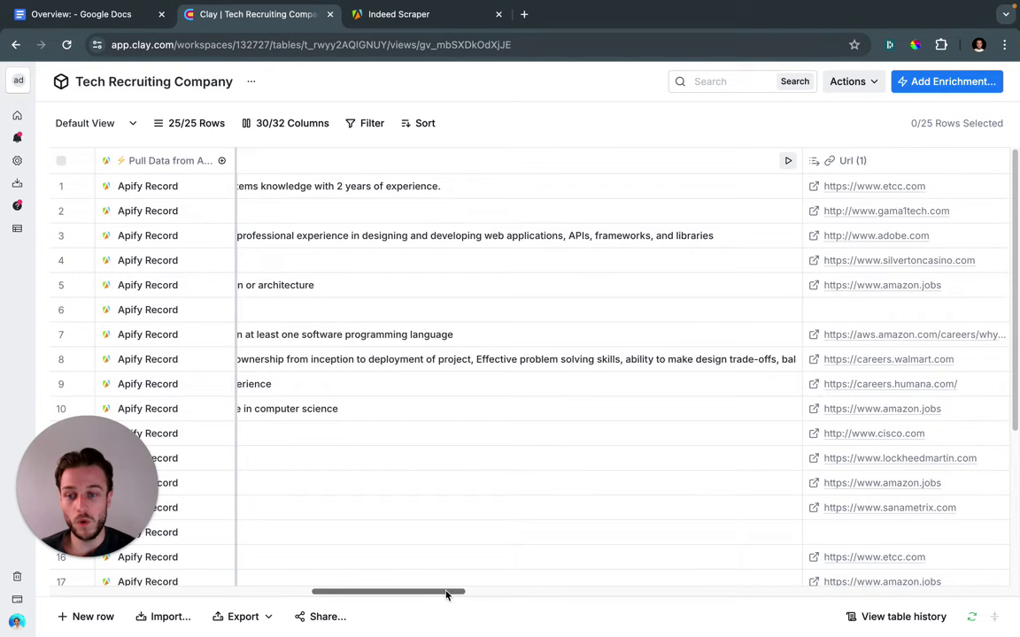
drag(447, 595, 501, 595)
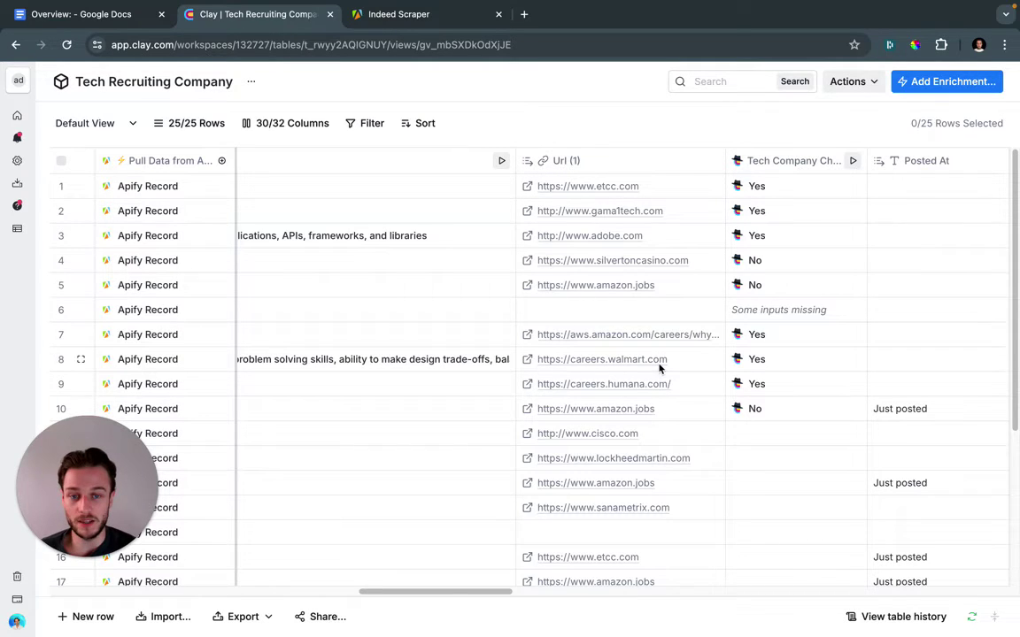
click(114, 17)
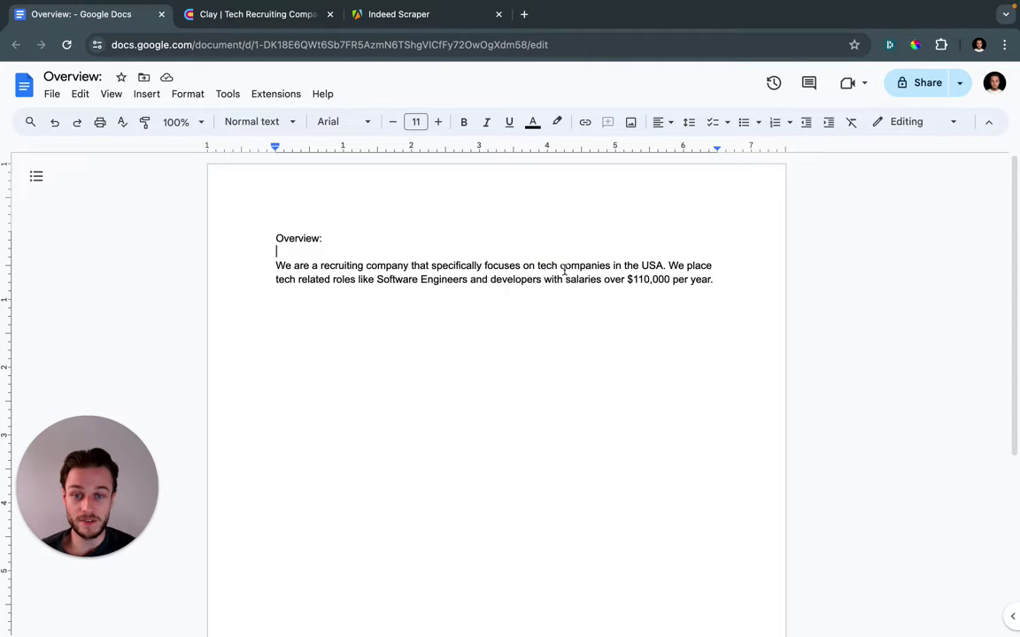
click(540, 265)
drag(536, 265, 592, 263)
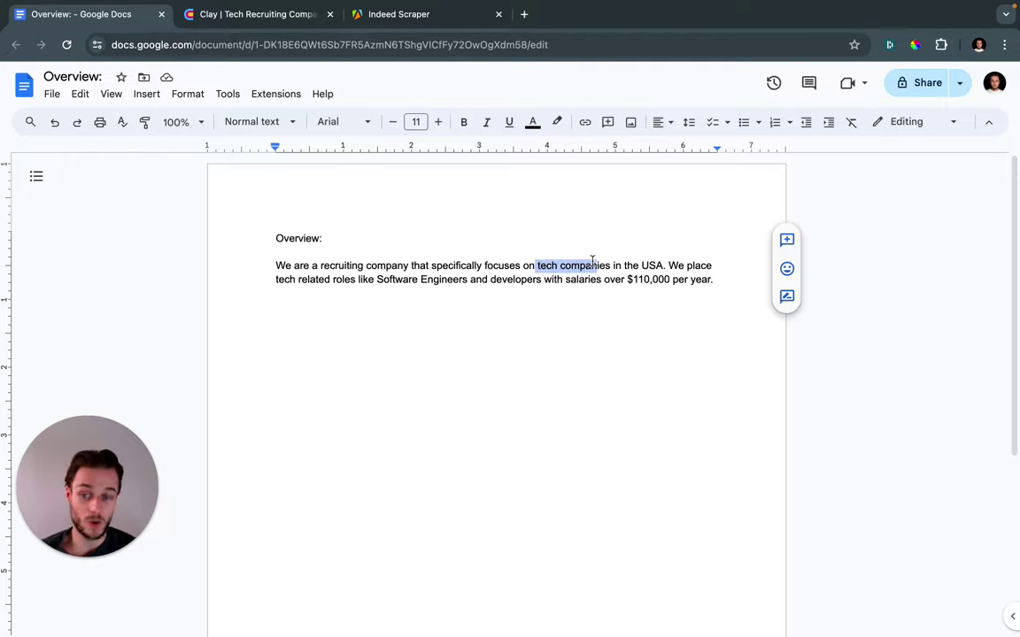
click(284, 21)
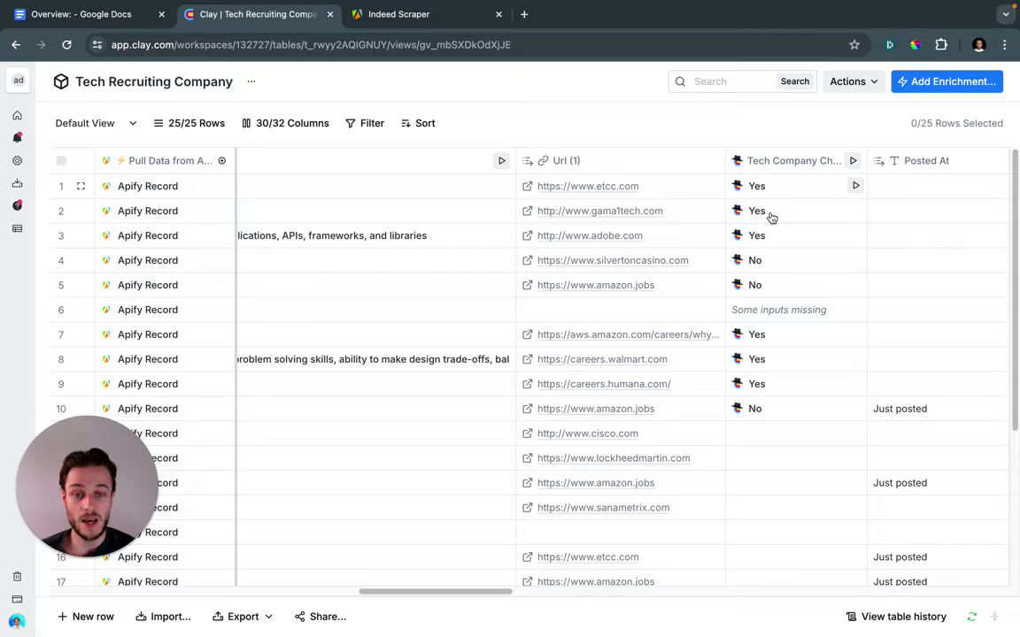
scroll(489, 601, right, 1)
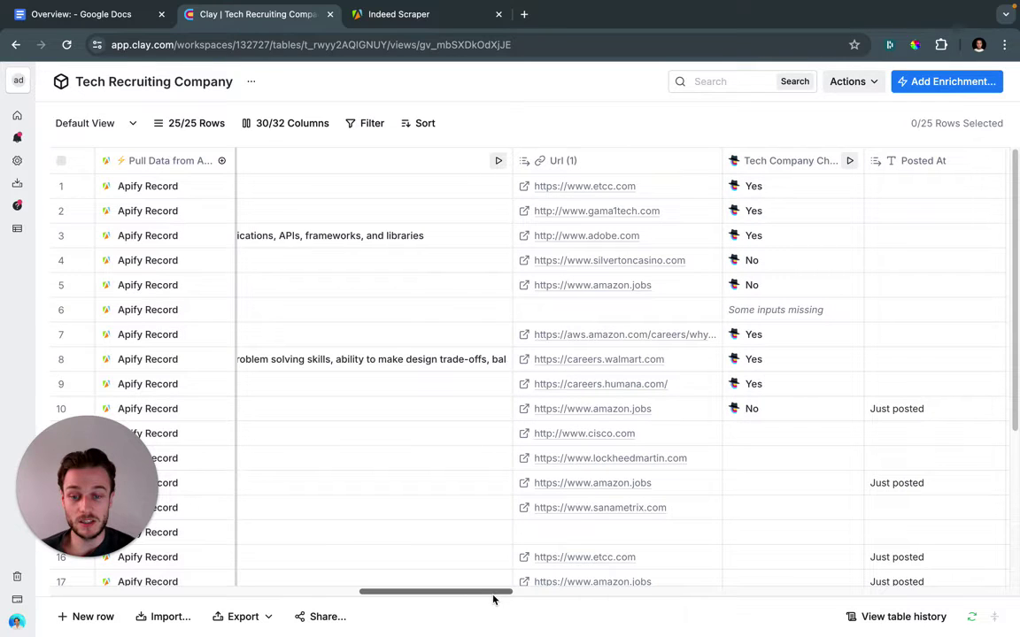
scroll(493, 600, right, 1)
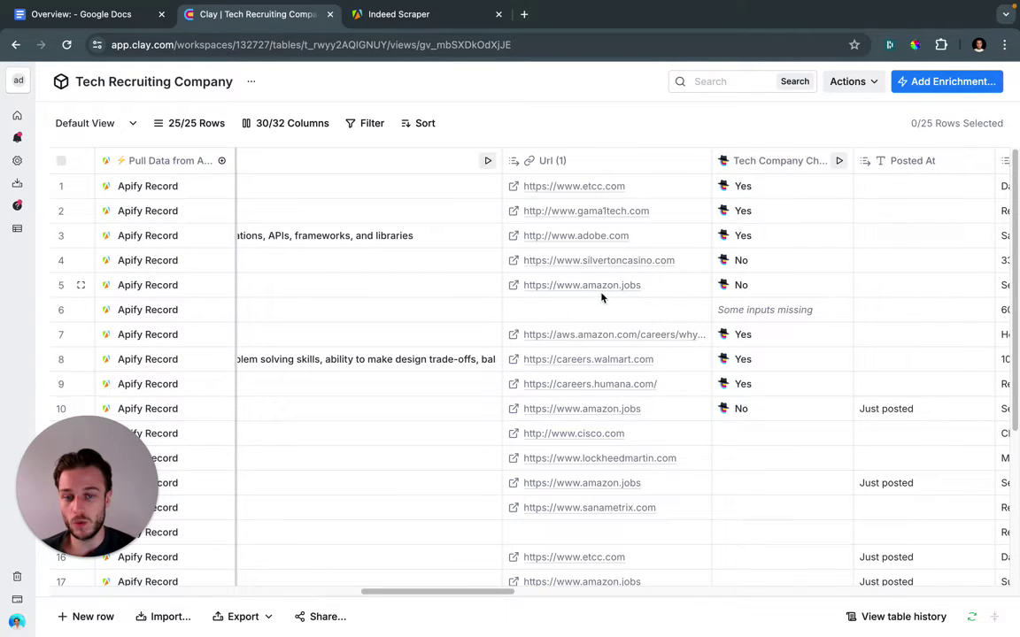
scroll(741, 344, down, 1)
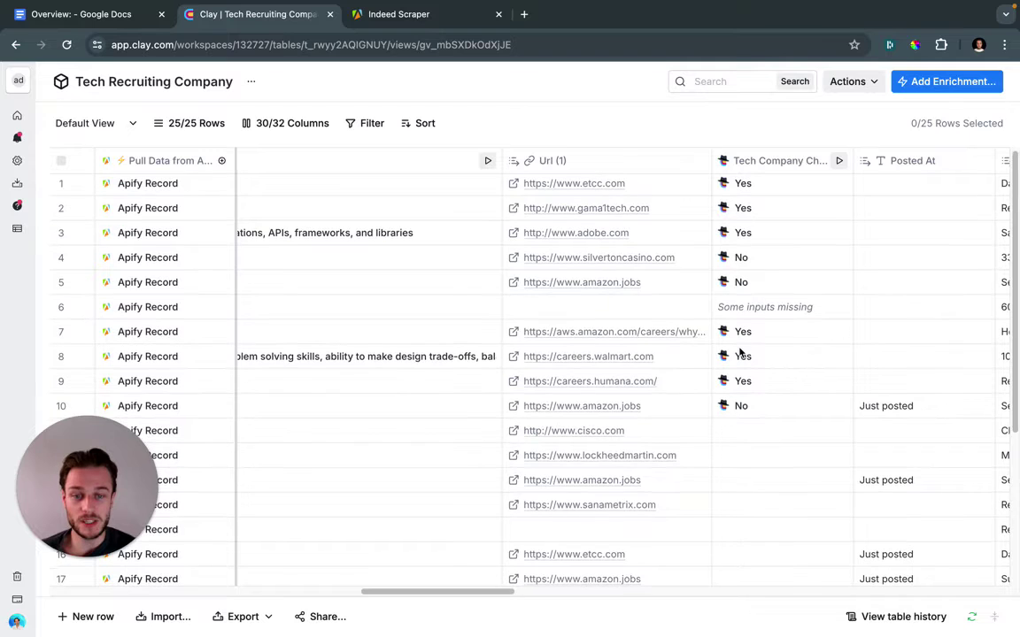
scroll(762, 362, down, 1)
scroll(757, 381, up, 1)
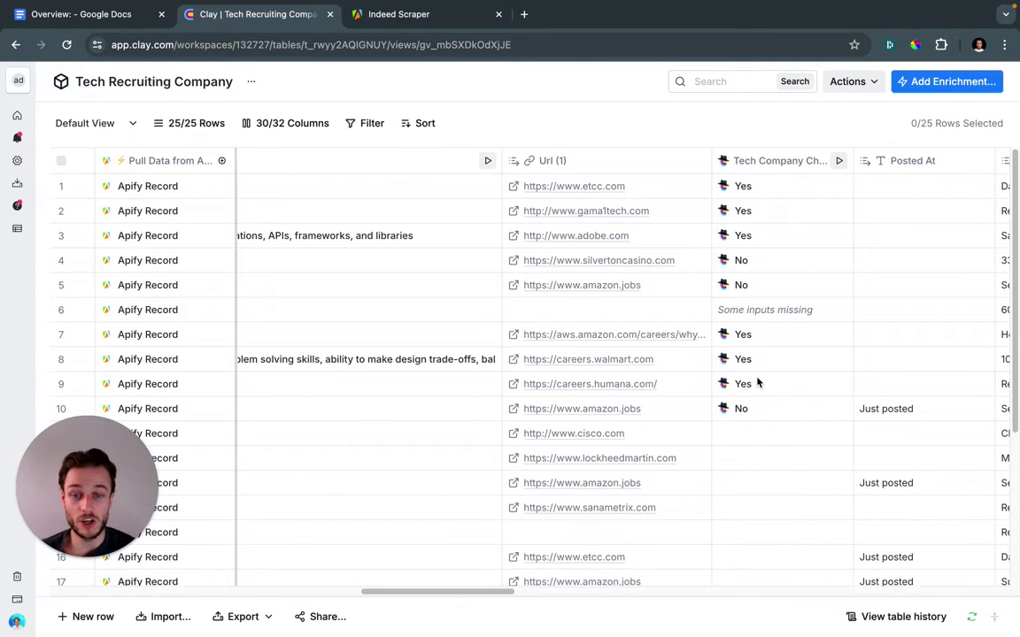
drag(505, 593, 557, 596)
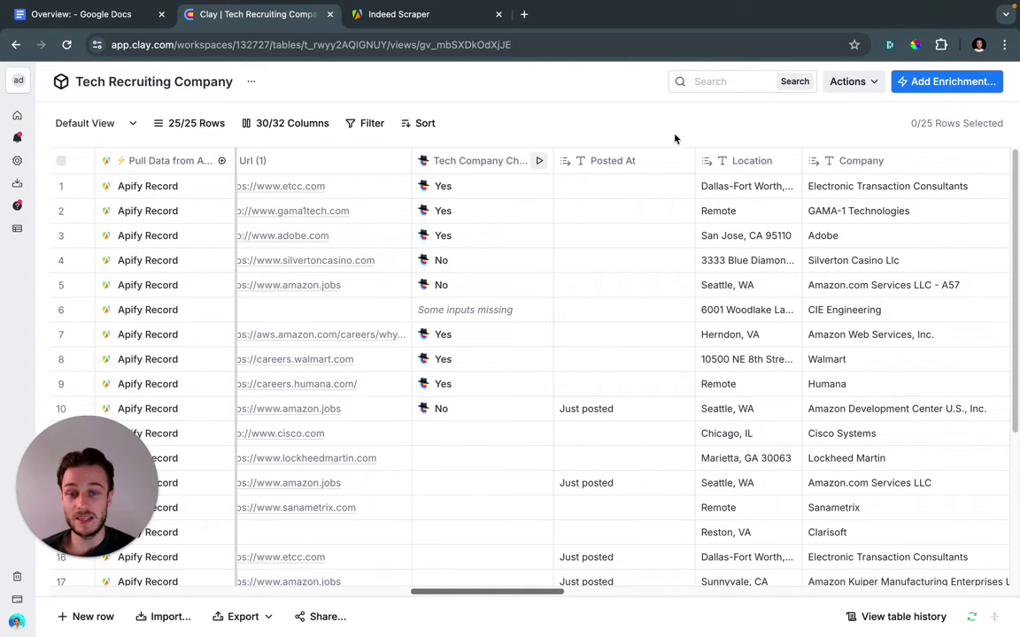
drag(558, 595, 613, 594)
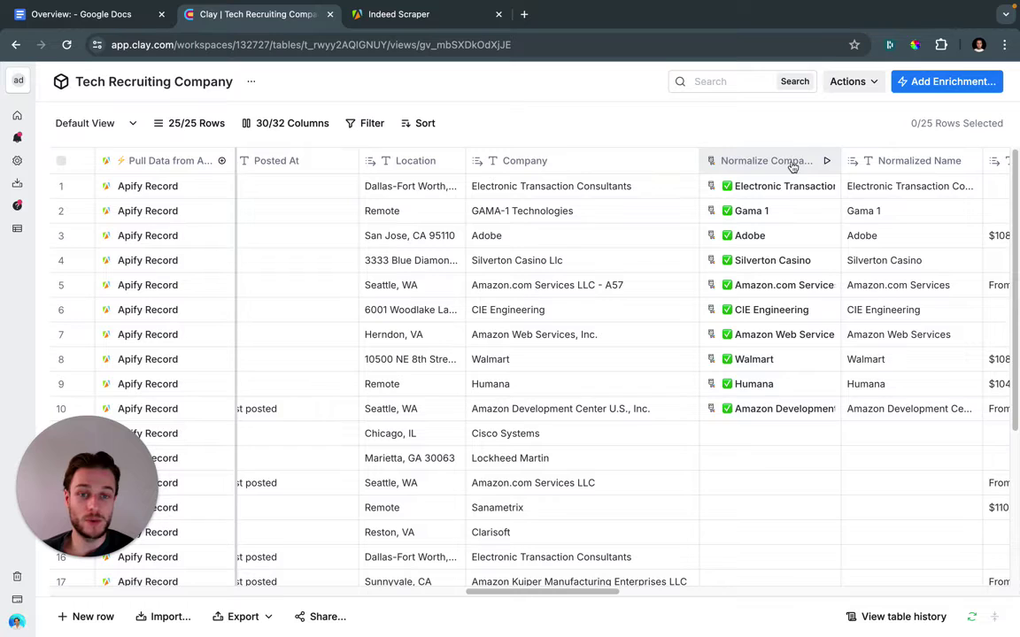
click(793, 165)
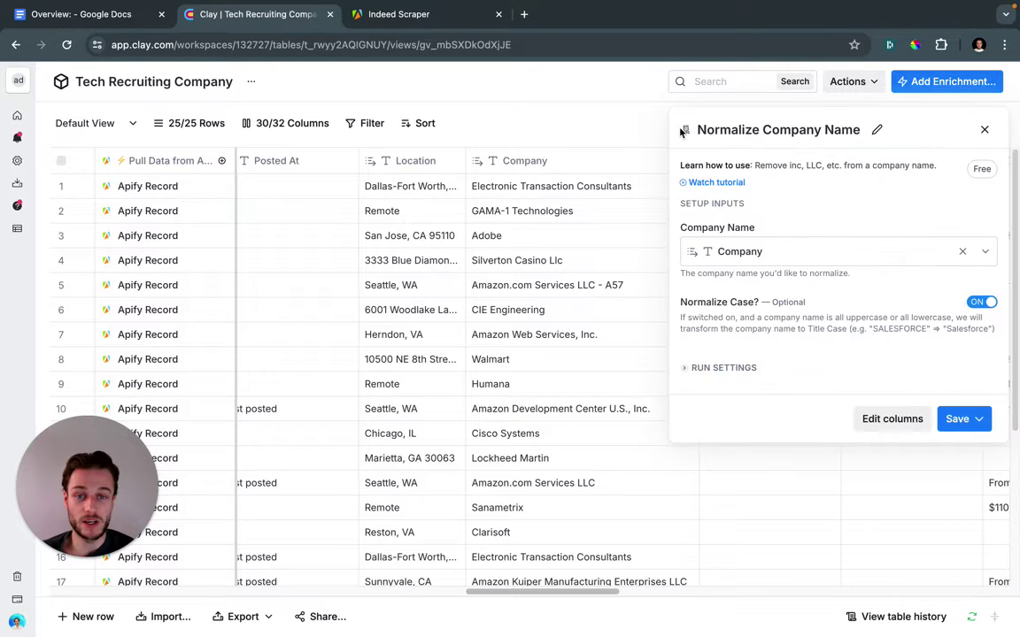
drag(681, 131, 859, 129)
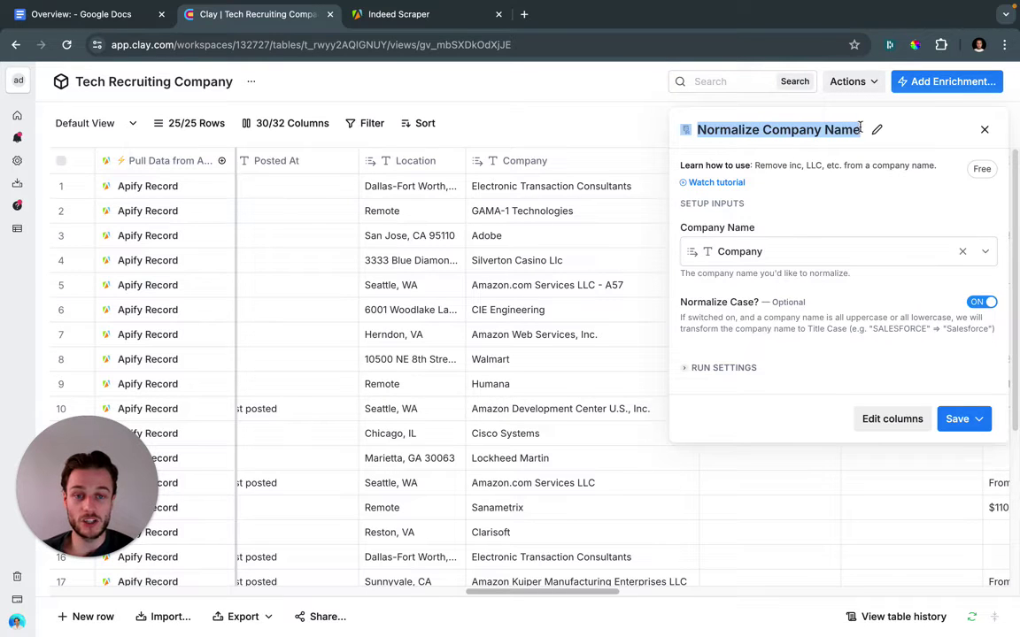
click(984, 130)
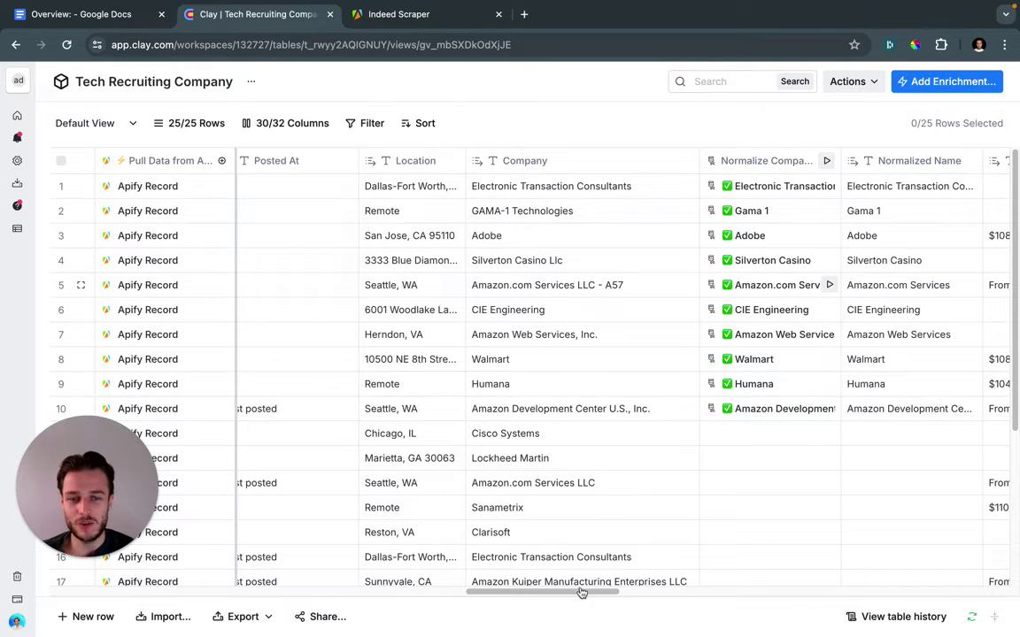
drag(584, 592, 671, 603)
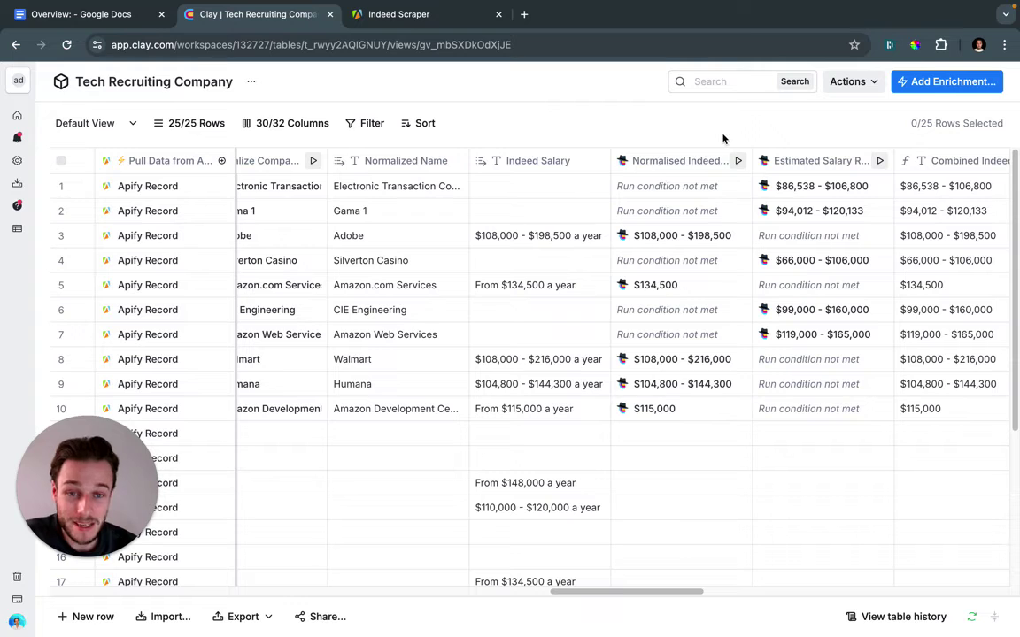
Look over the Estimated Salary Range enrichment settings, close them, and view the Salary Evaluation results
click(818, 162)
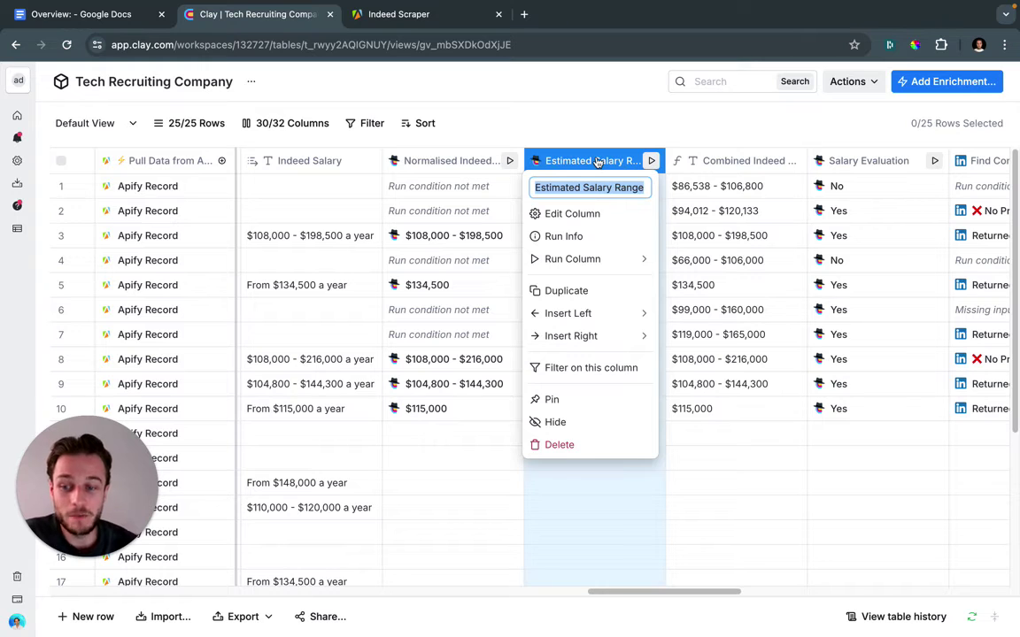
click(598, 162)
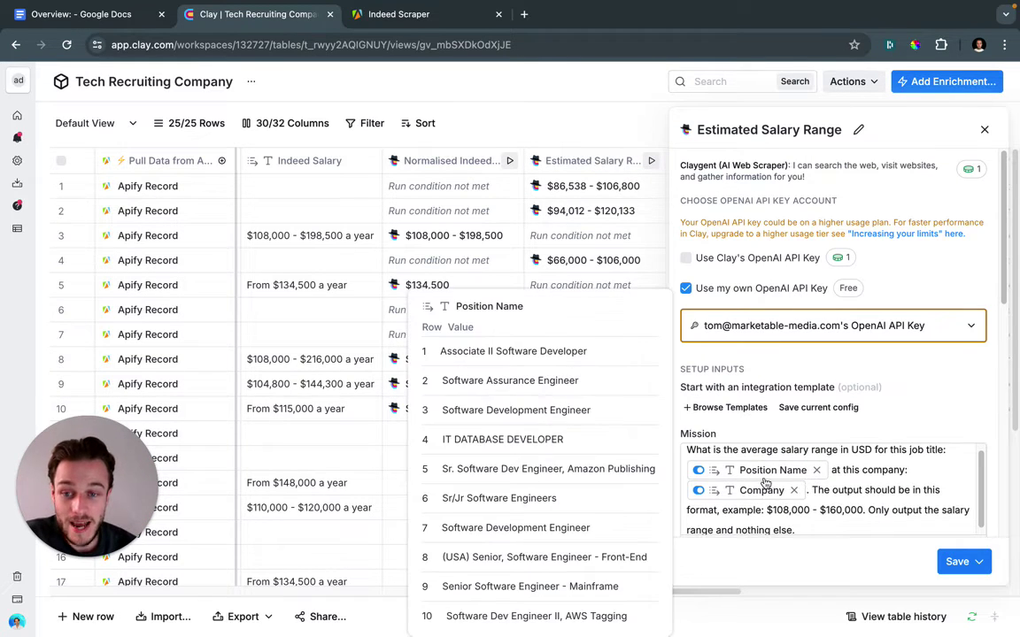
scroll(753, 482, down, 1)
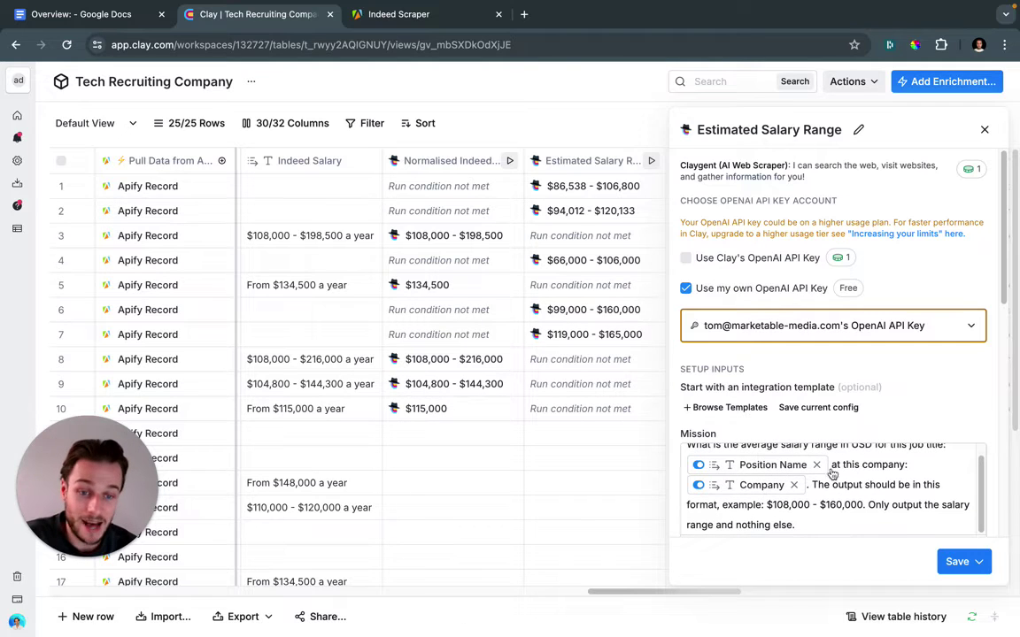
scroll(839, 478, down, 1)
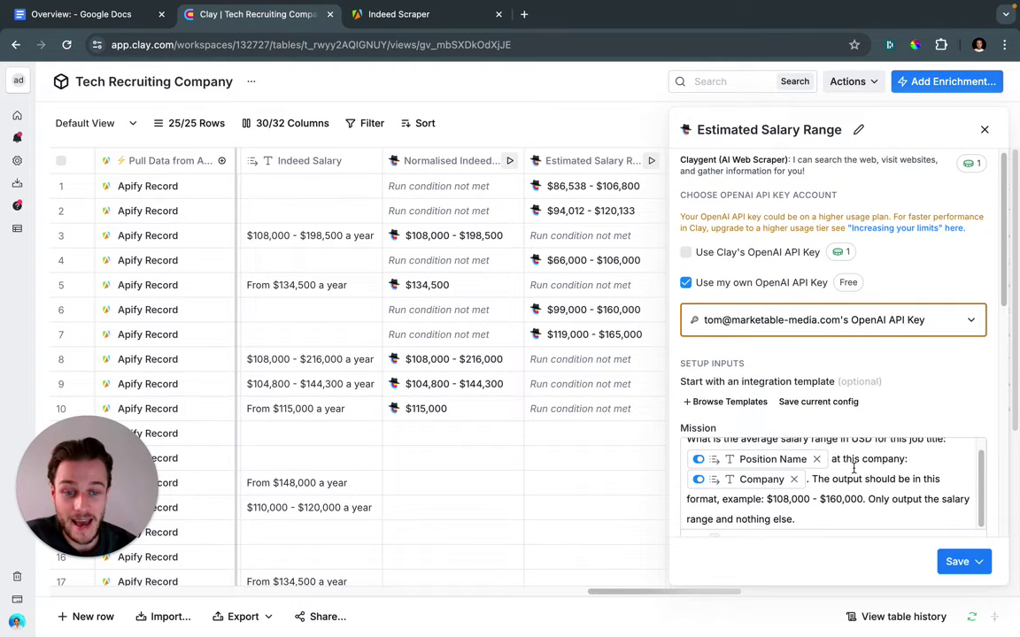
scroll(854, 470, down, 1)
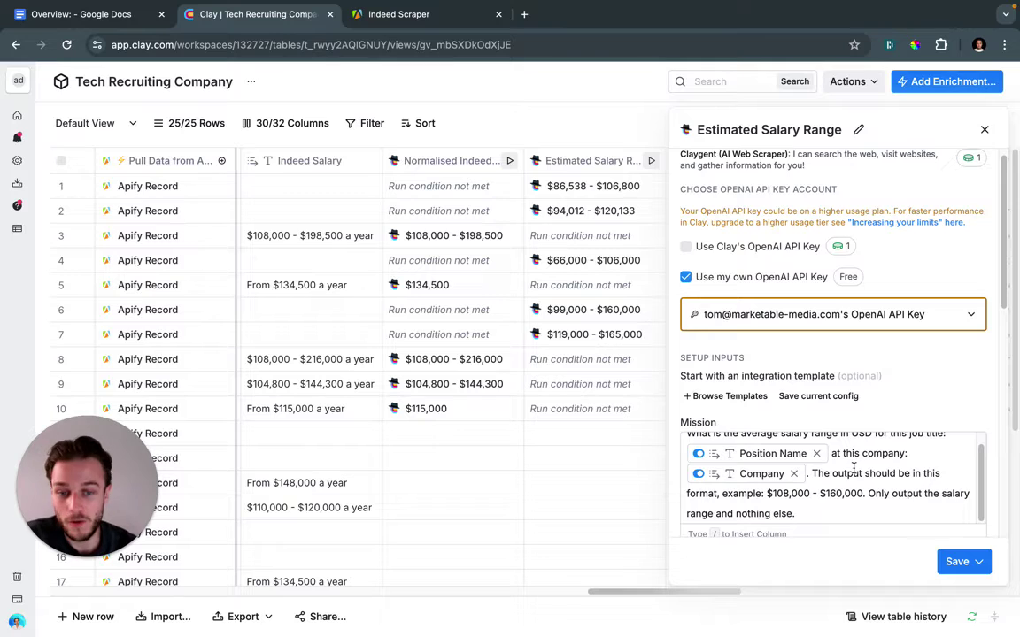
scroll(854, 470, down, 2)
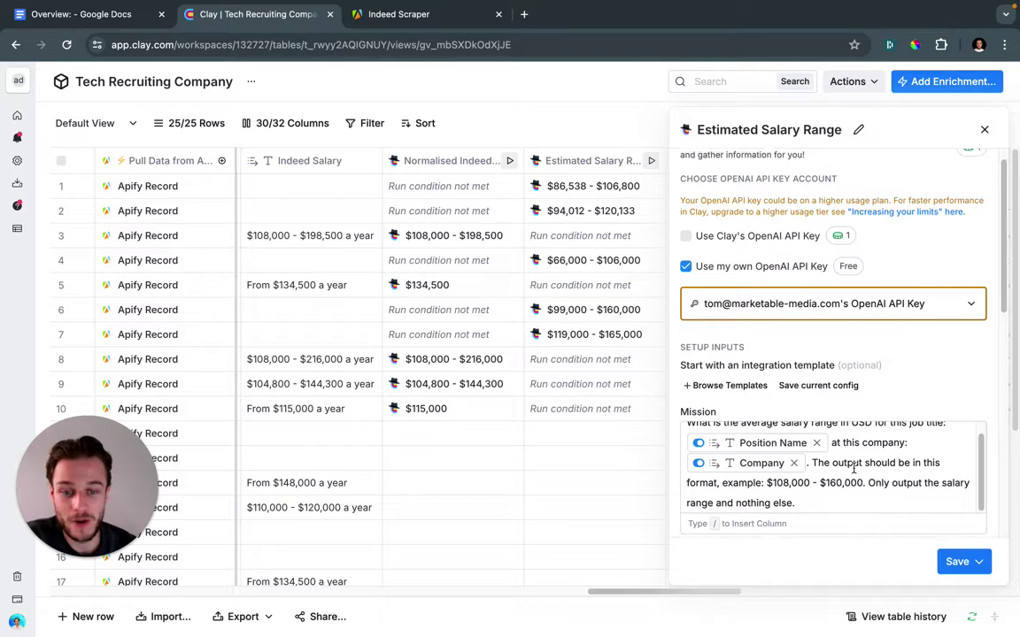
click(985, 131)
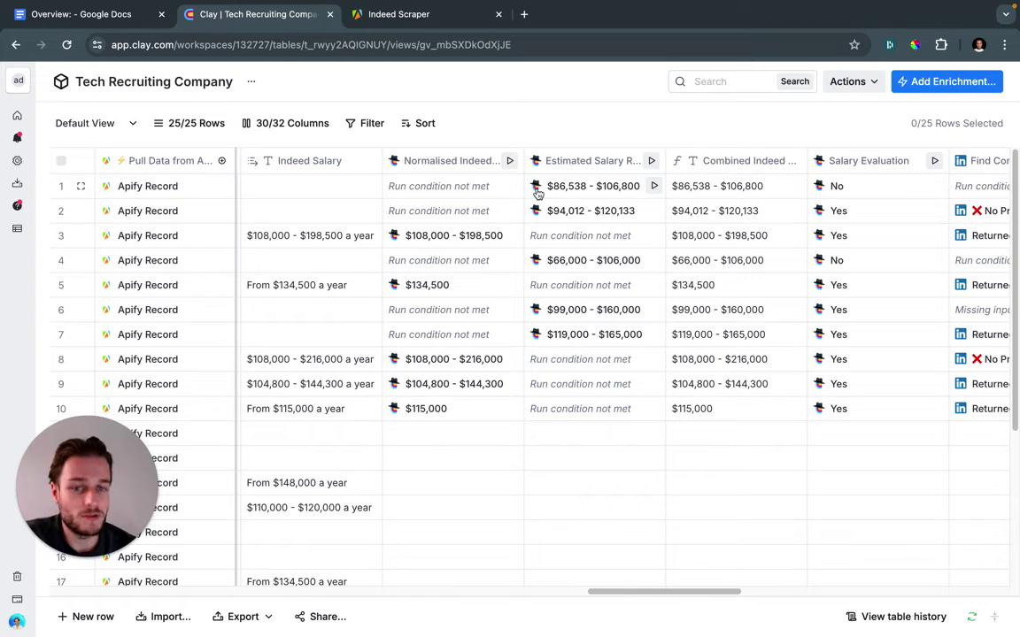
mouse_move(722, 285)
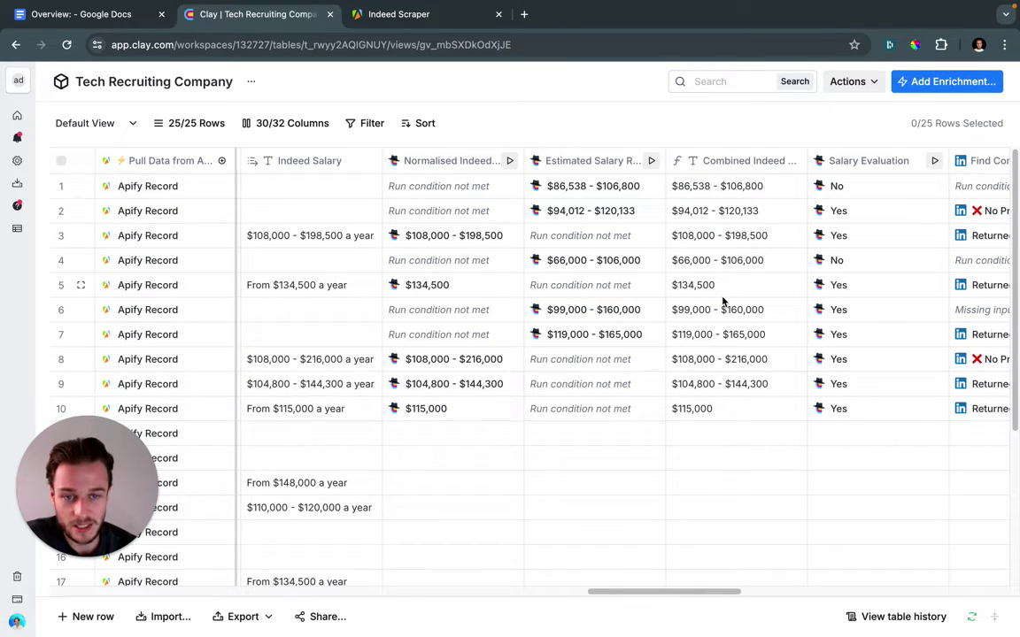
drag(703, 592, 720, 594)
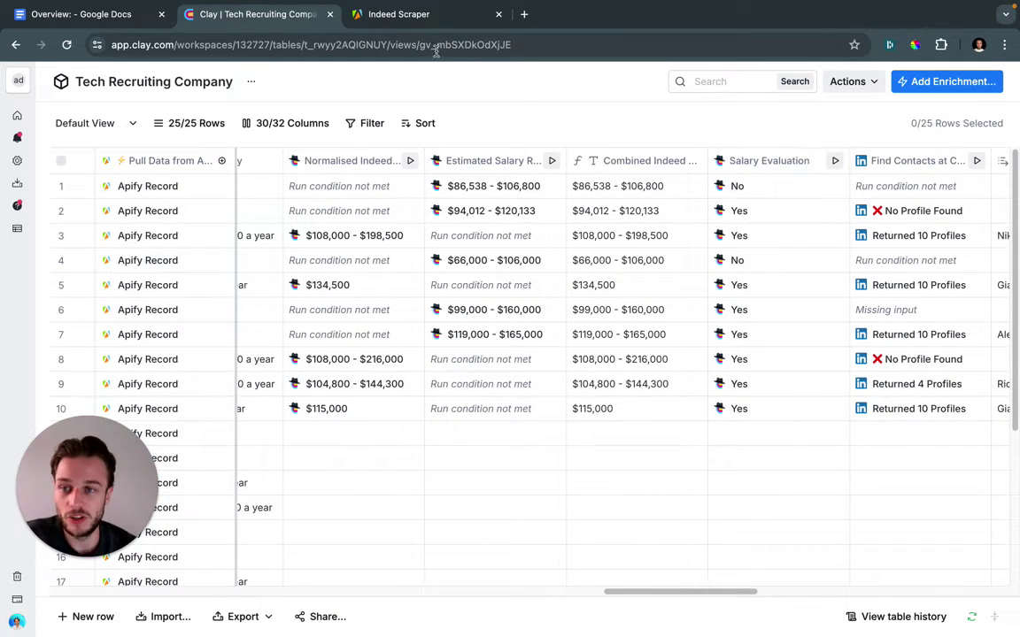
click(66, 16)
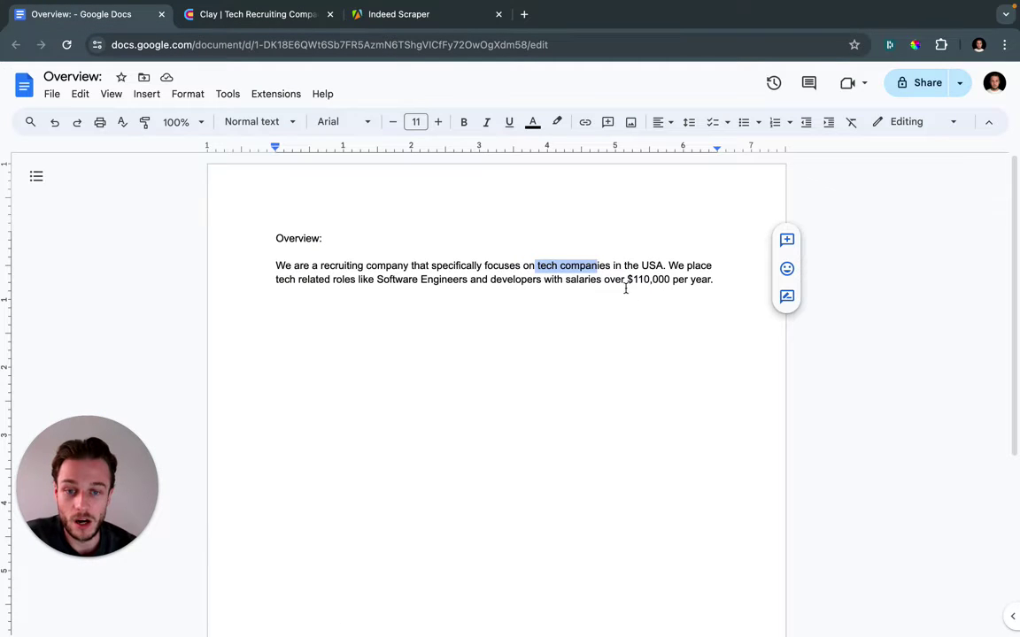
drag(627, 280, 670, 280)
click(673, 299)
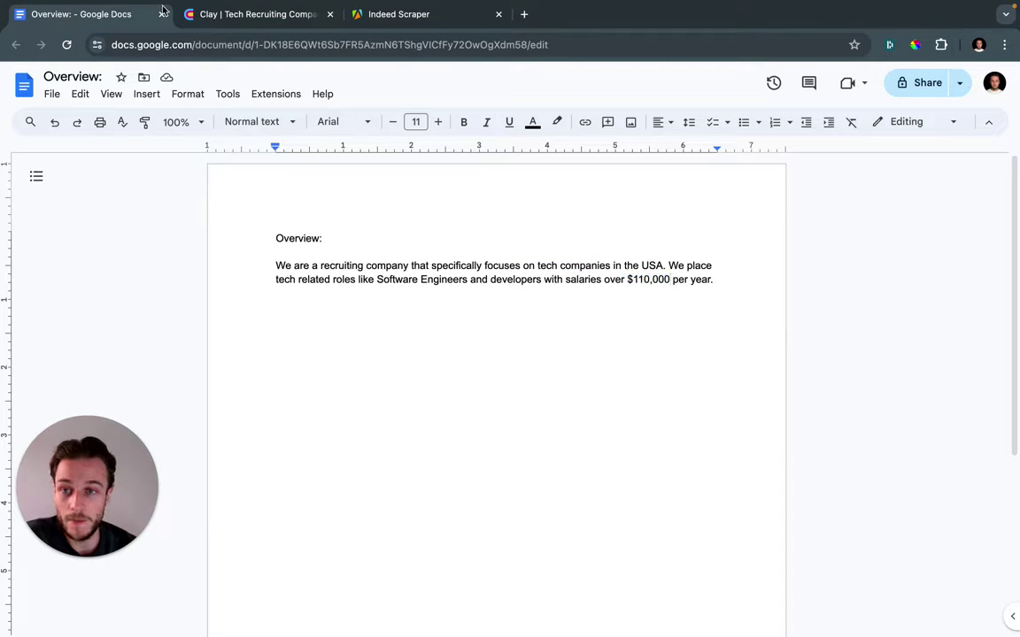
click(215, 18)
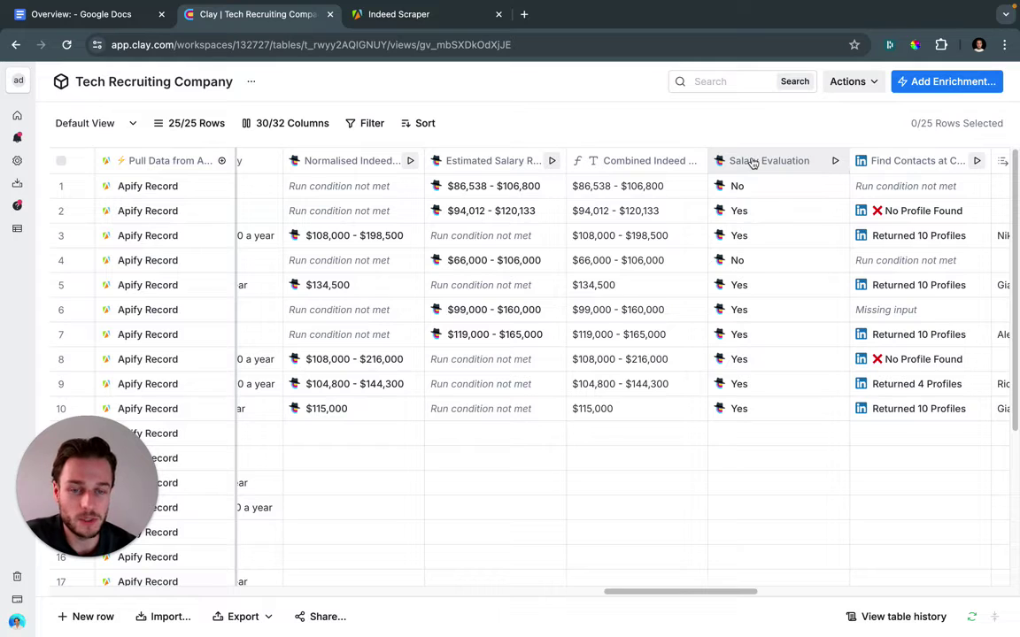
click(751, 162)
scroll(673, 266, right, 4)
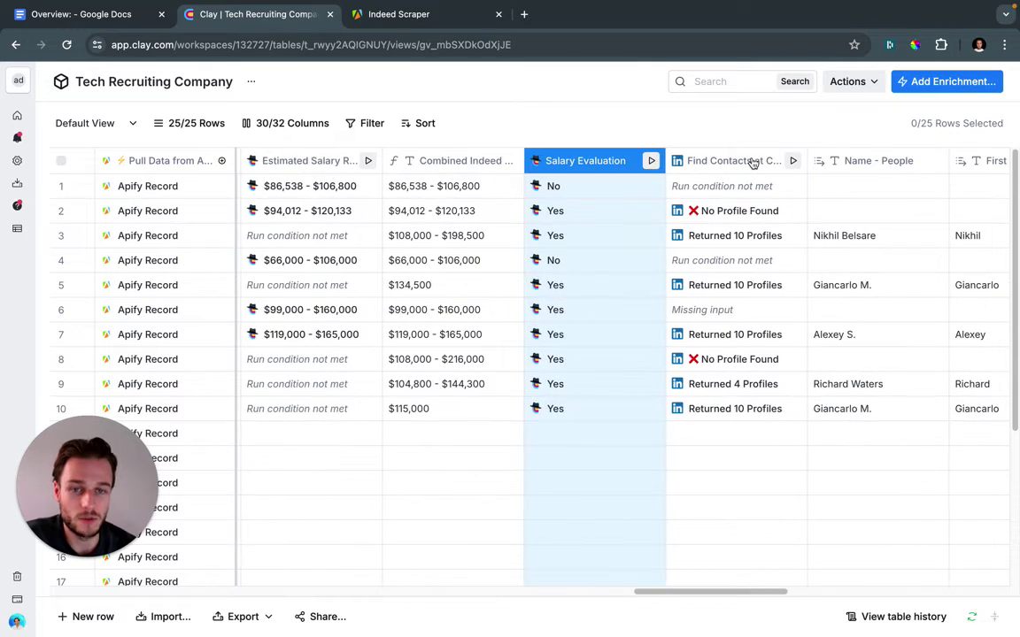
click(592, 164)
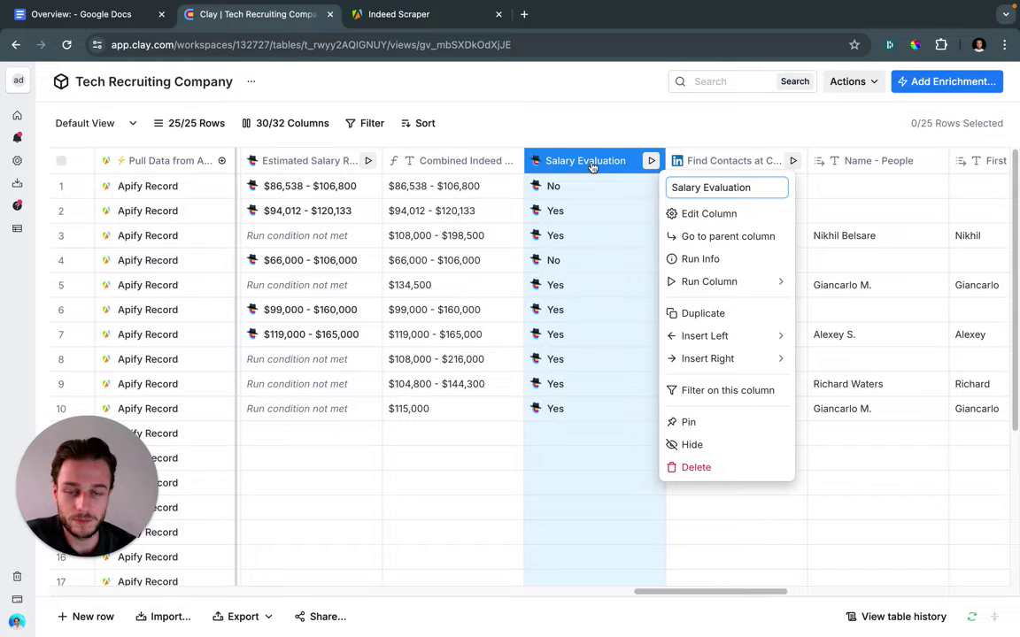
click(697, 215)
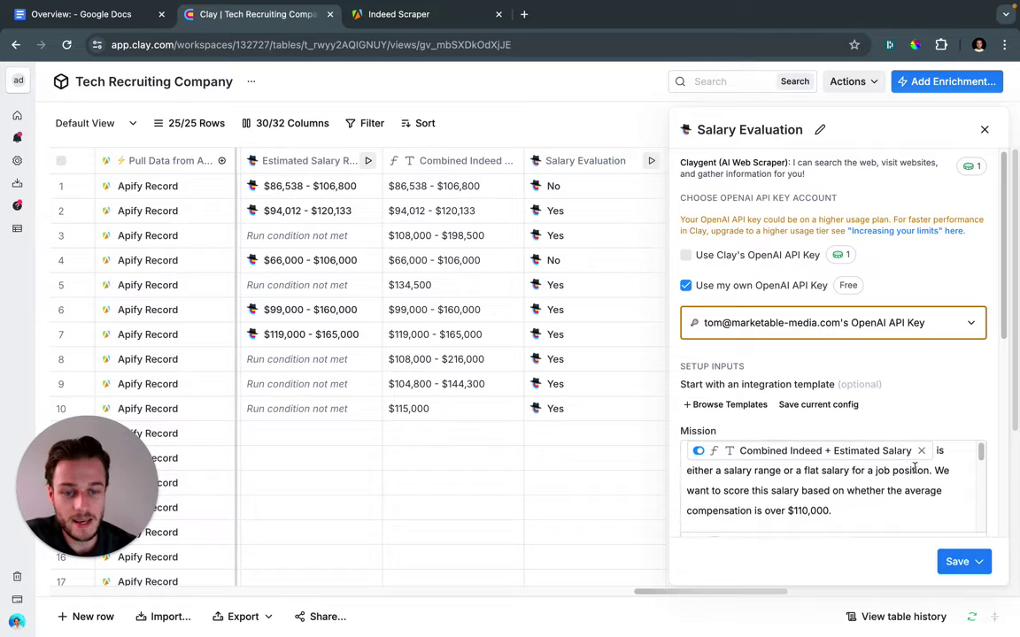
drag(724, 471, 865, 483)
scroll(863, 473, down, 1)
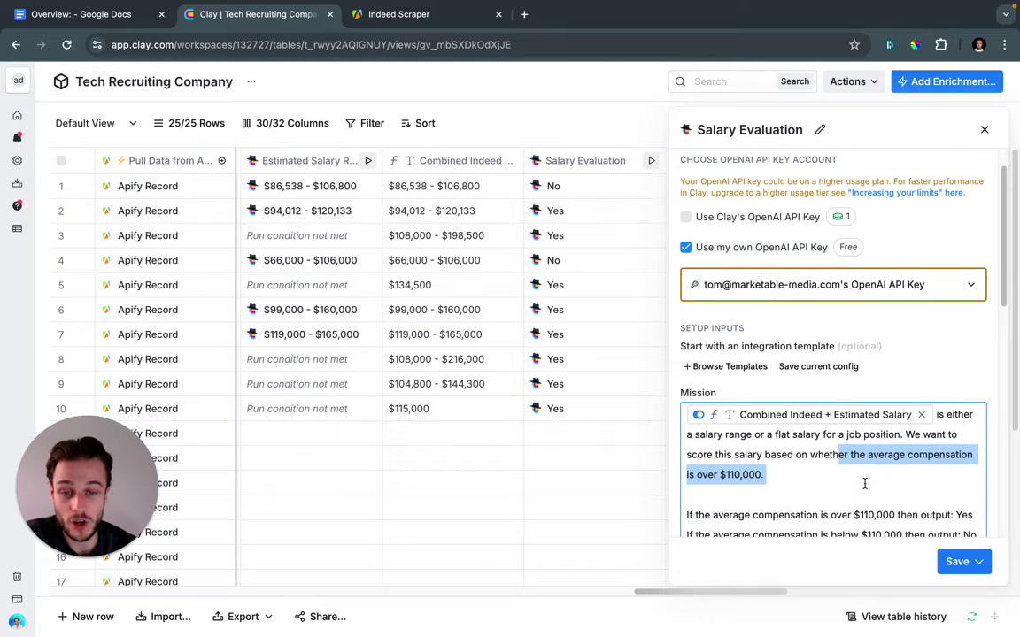
scroll(865, 483, down, 1)
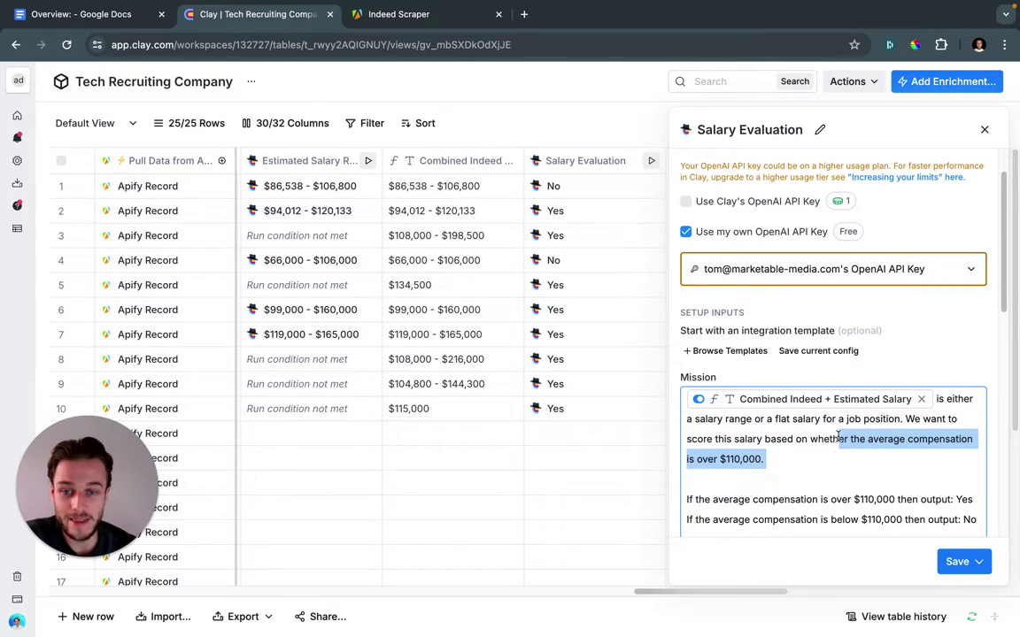
click(783, 457)
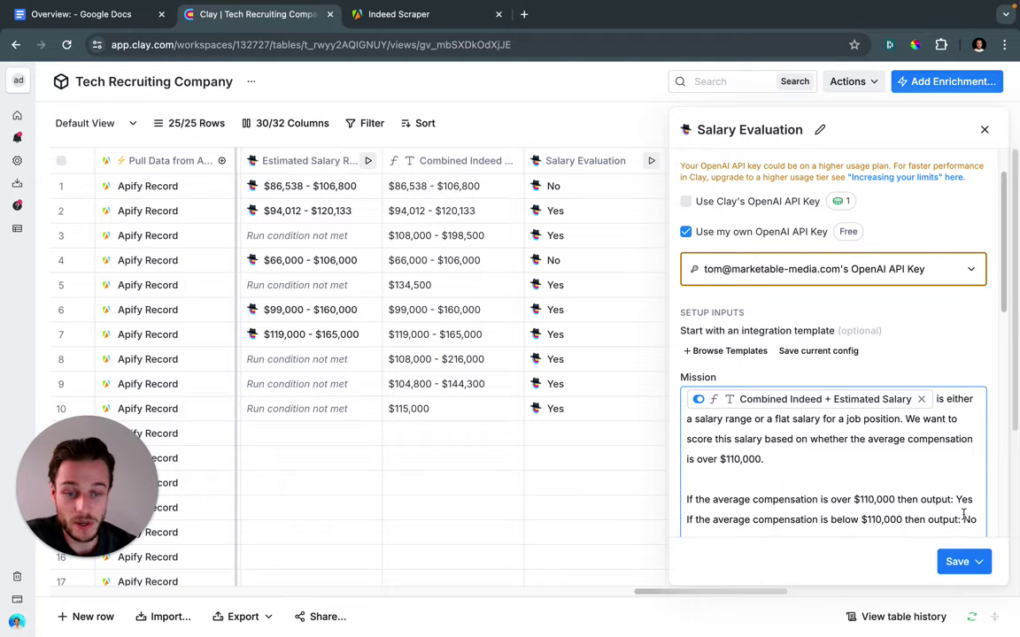
click(984, 129)
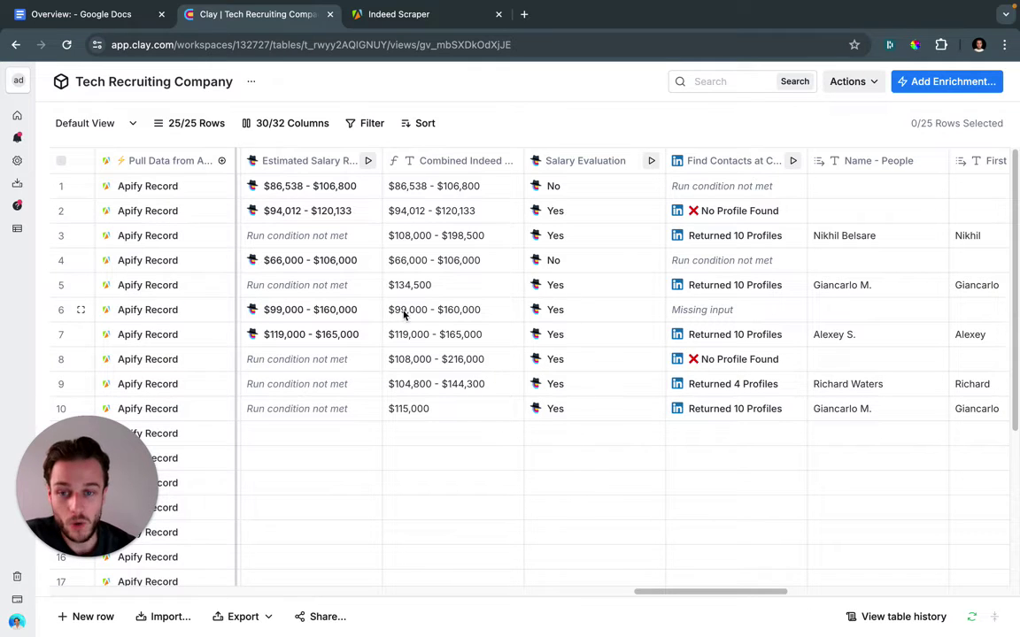
mouse_move(587, 310)
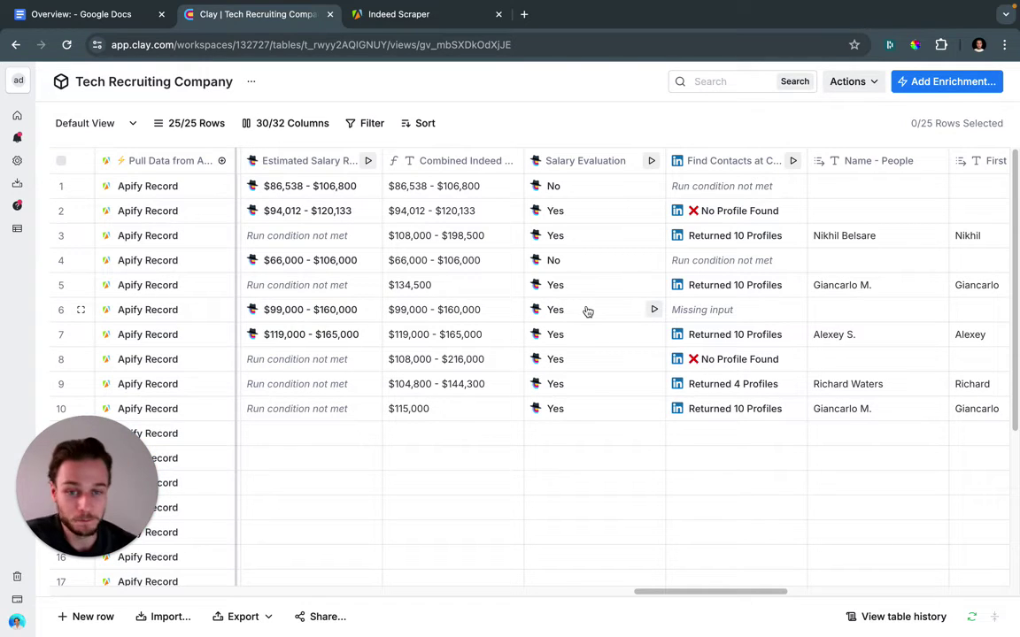
drag(692, 592, 711, 601)
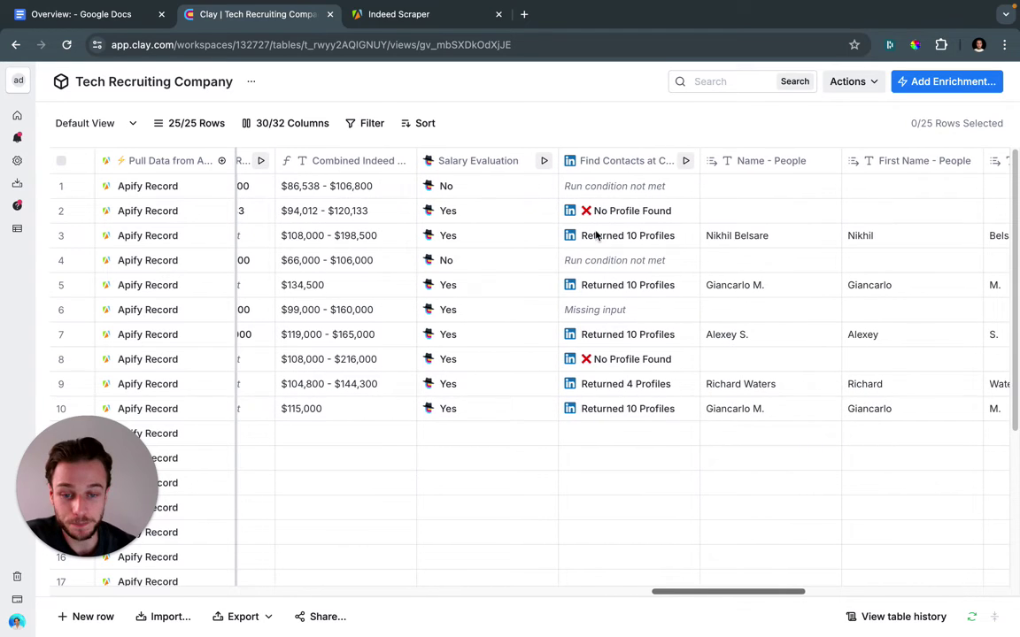
click(615, 165)
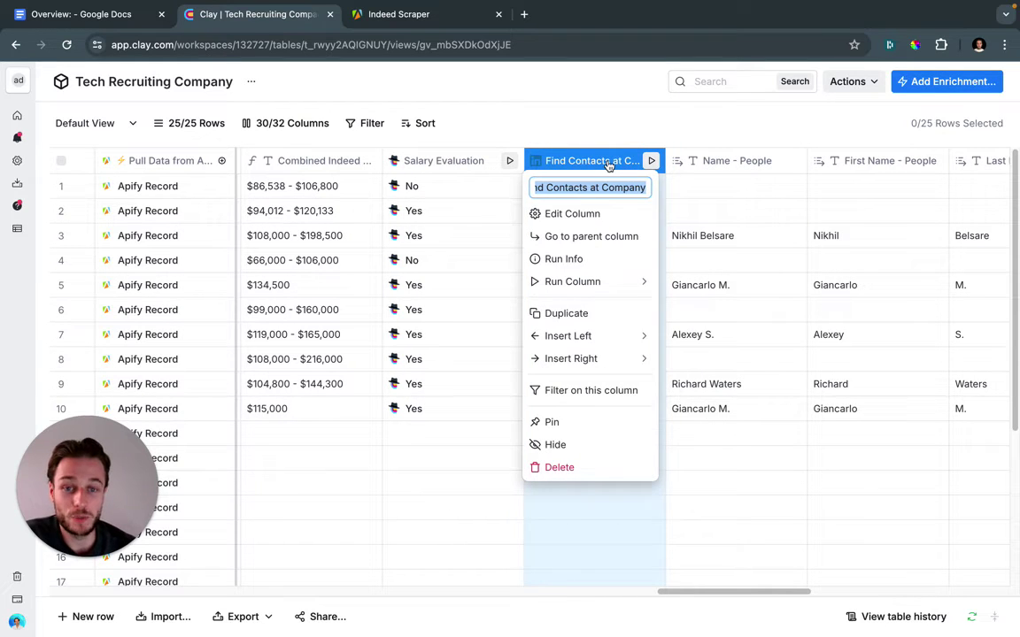
double_click(589, 164)
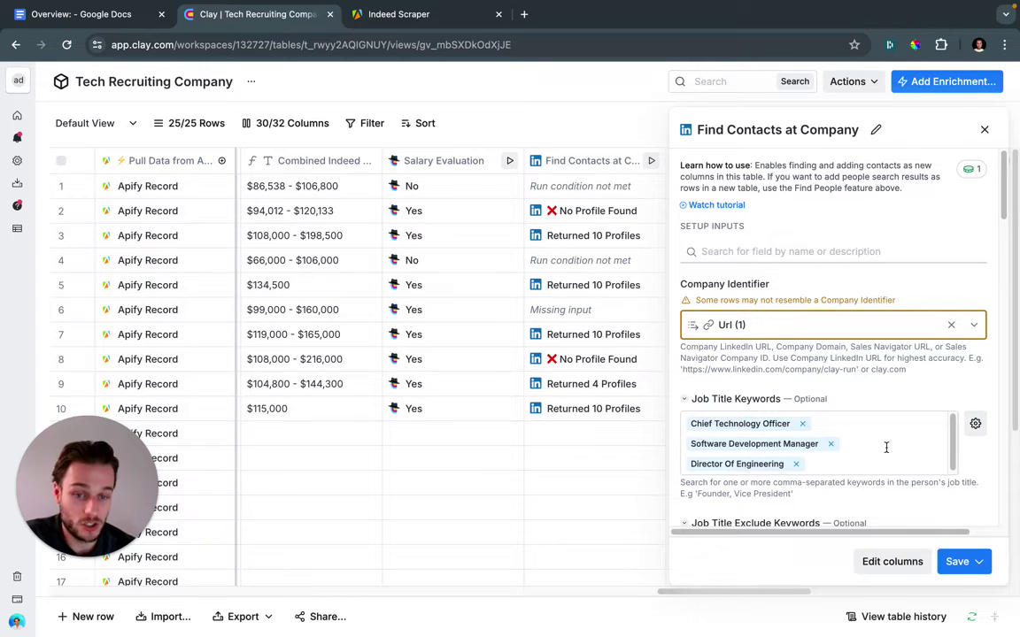
scroll(988, 438, down, 1)
scroll(988, 399, down, 2)
scroll(989, 381, down, 2)
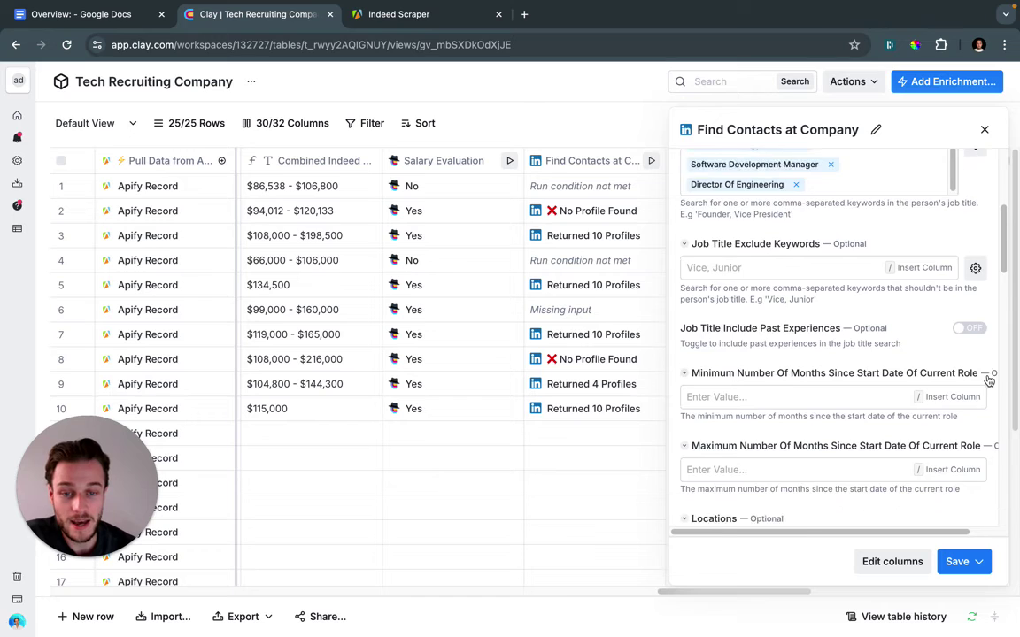
scroll(989, 381, down, 2)
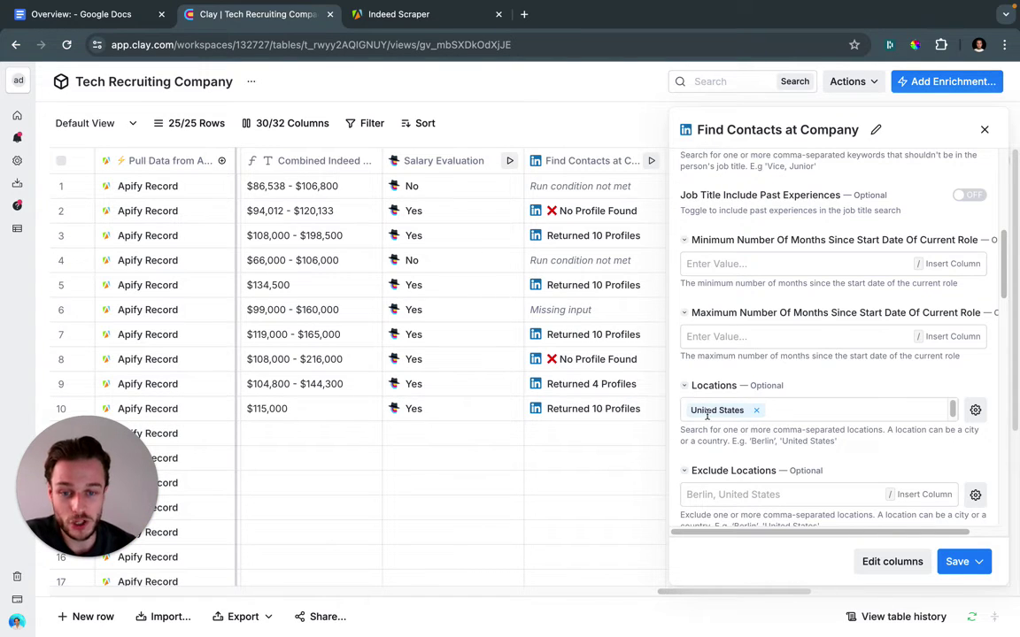
Close Find Contacts at Company settings and reveal the Location, Title, Summary and Find Work Email columns
click(984, 130)
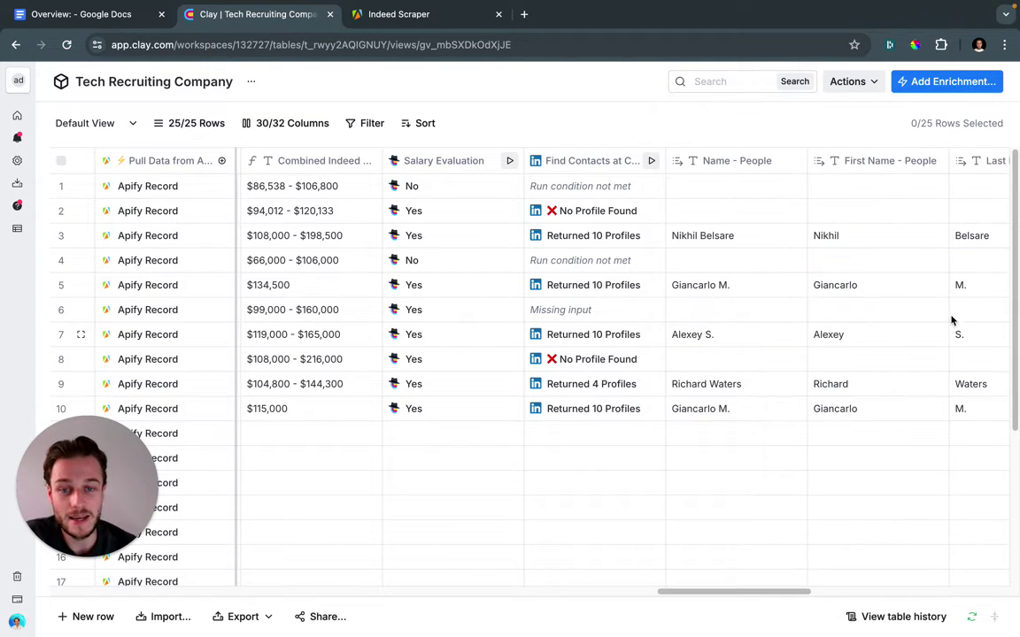
scroll(713, 602, right, 3)
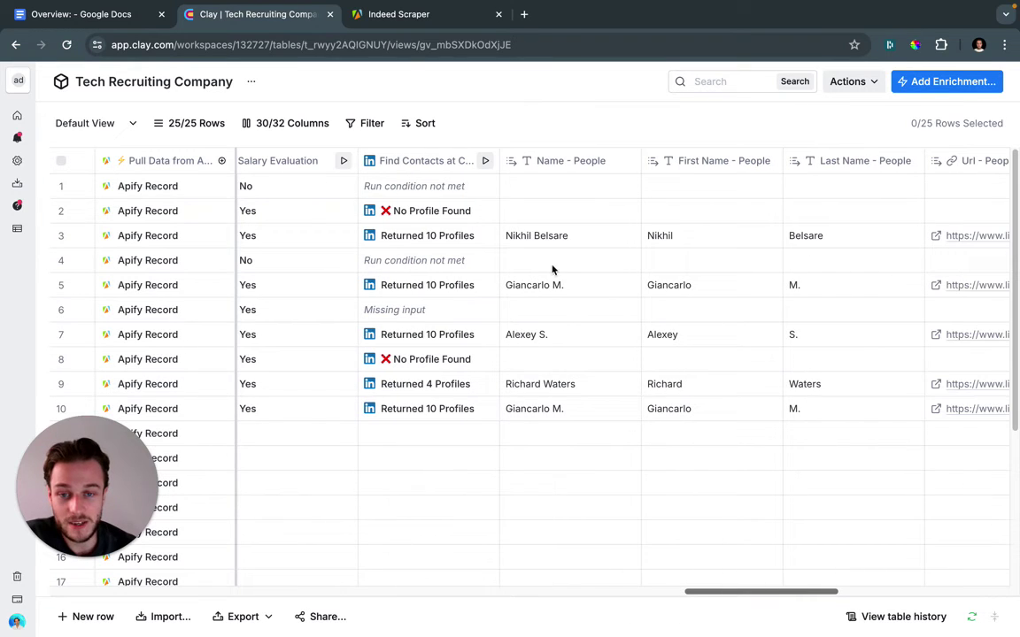
scroll(740, 592, right, 2)
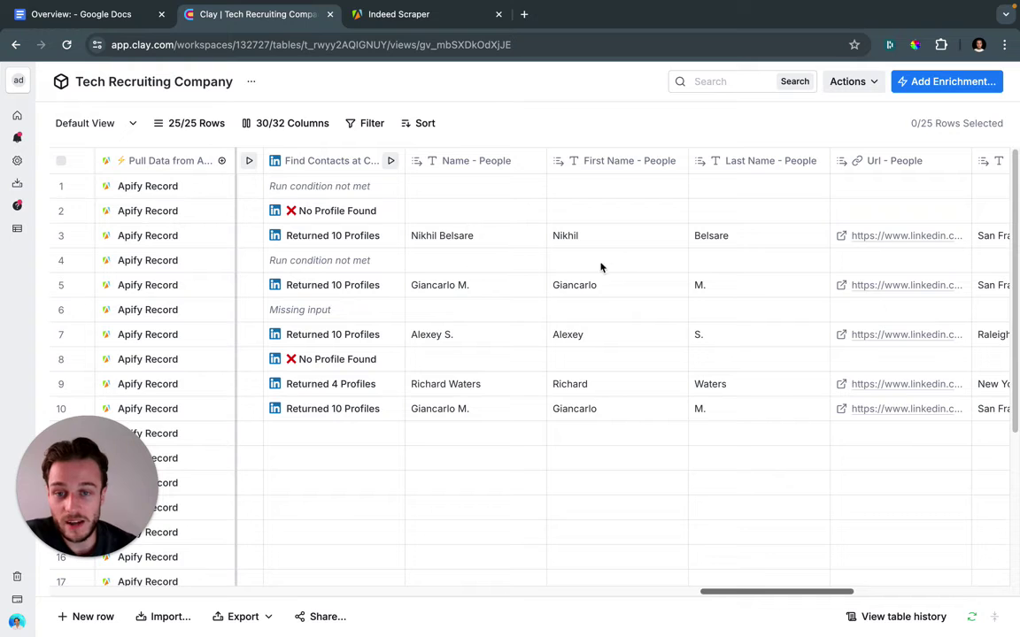
scroll(820, 574, right, 5)
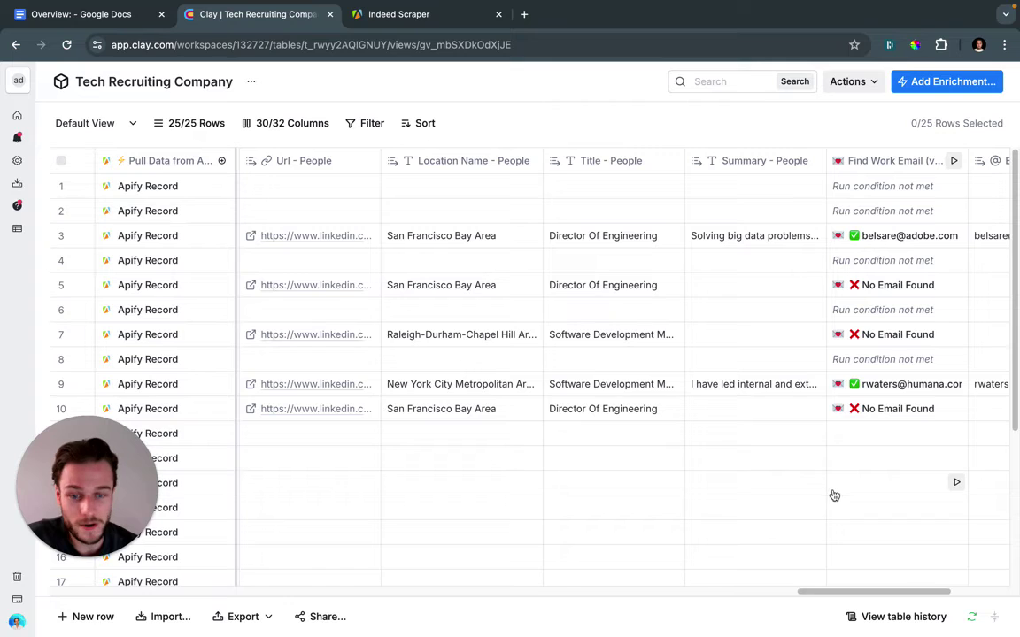
Reveal the Email and Status columns showing both work addresses marked valid
scroll(872, 564, right, 5)
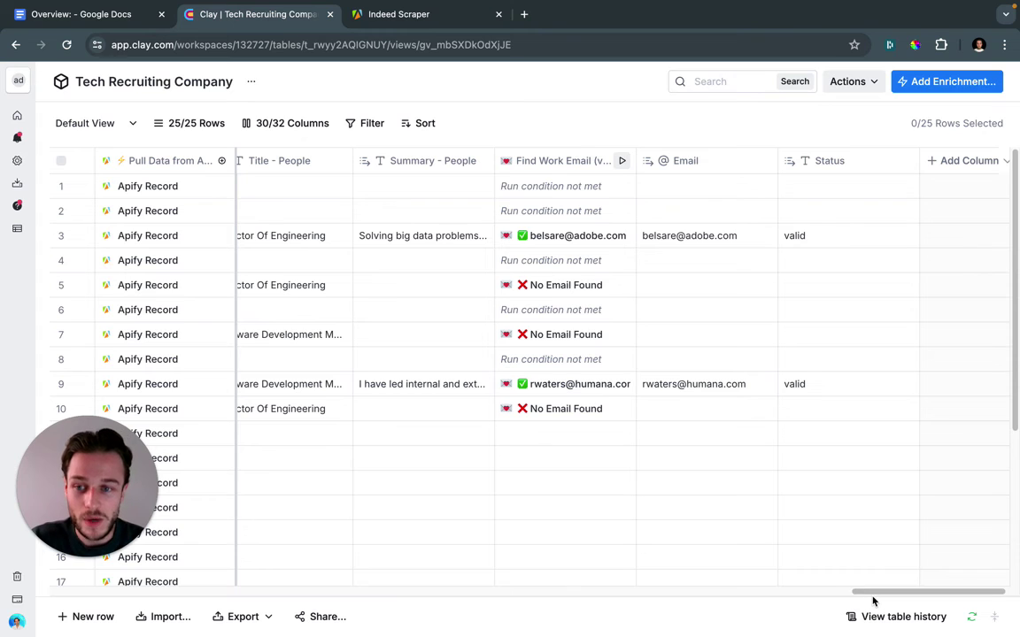
drag(865, 595, 892, 601)
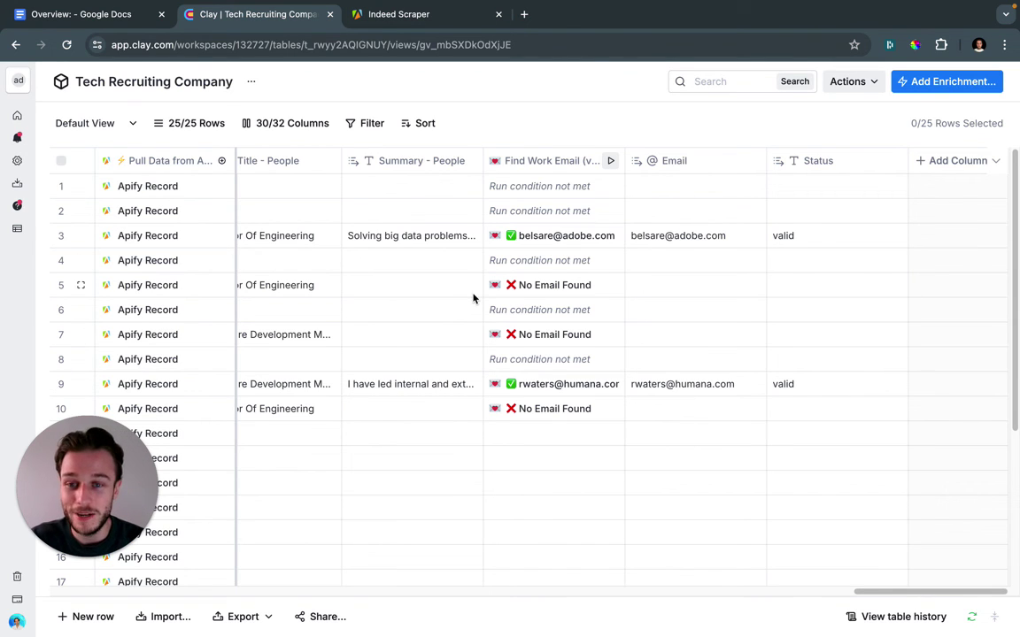
click(356, 17)
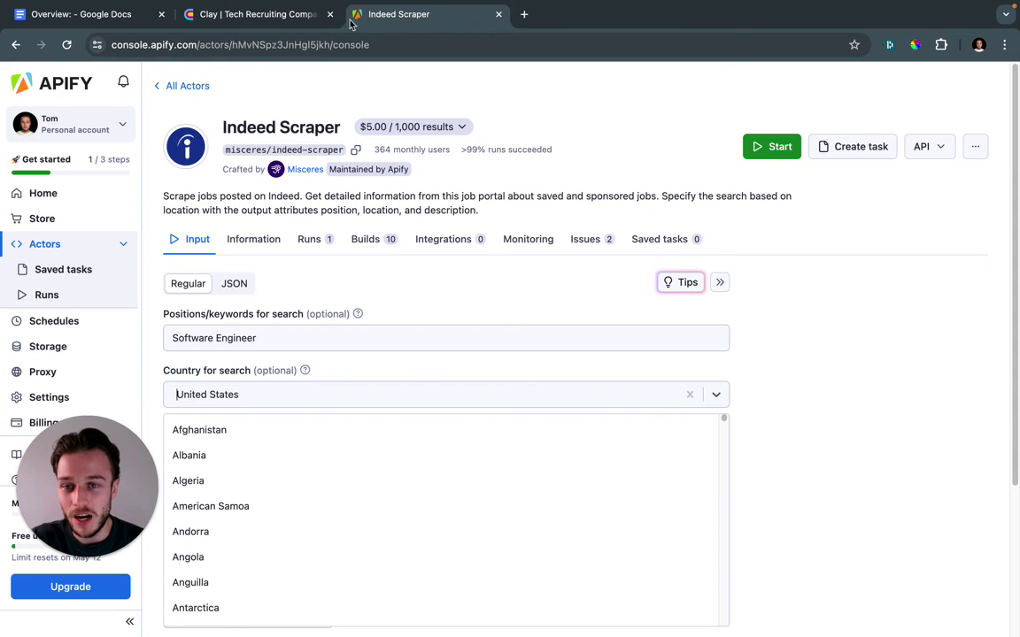
click(278, 18)
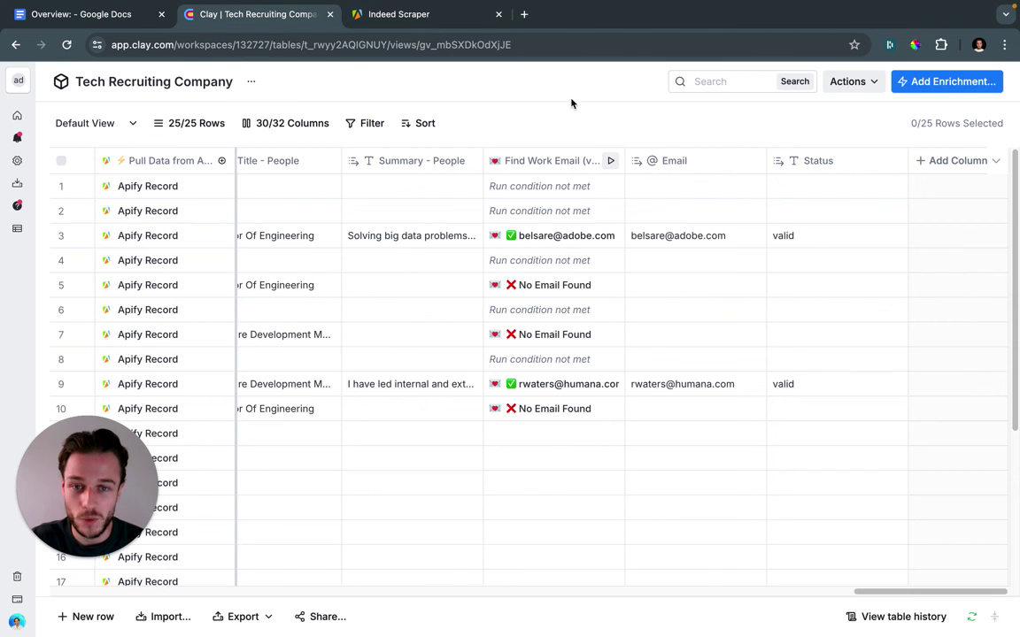